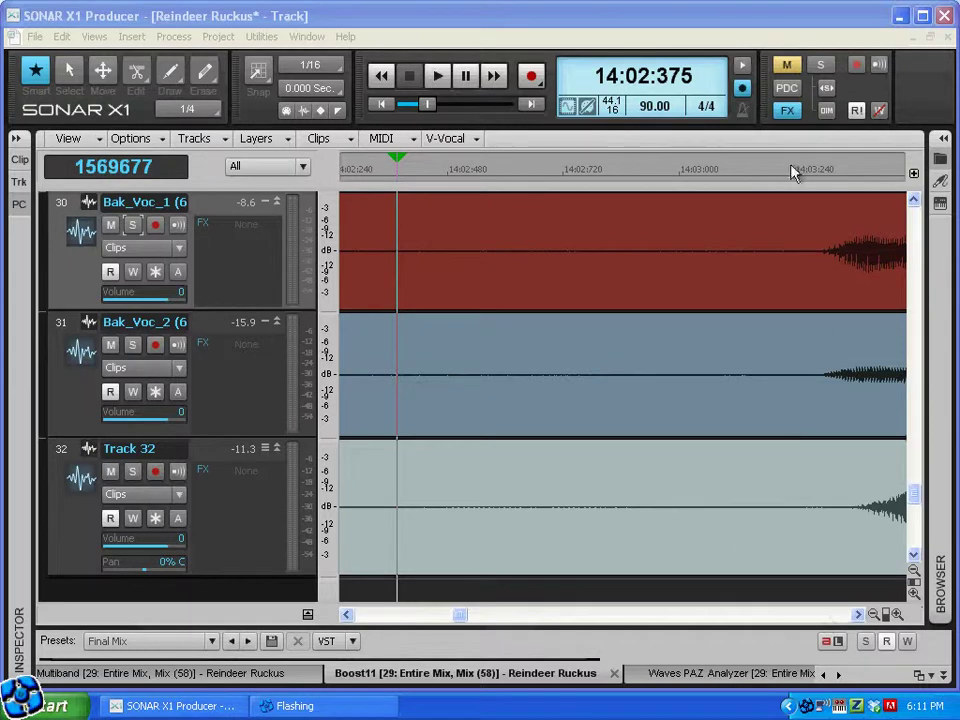
Play back the backing vocals, then zoom out horizontally toward the whole song
click(440, 76)
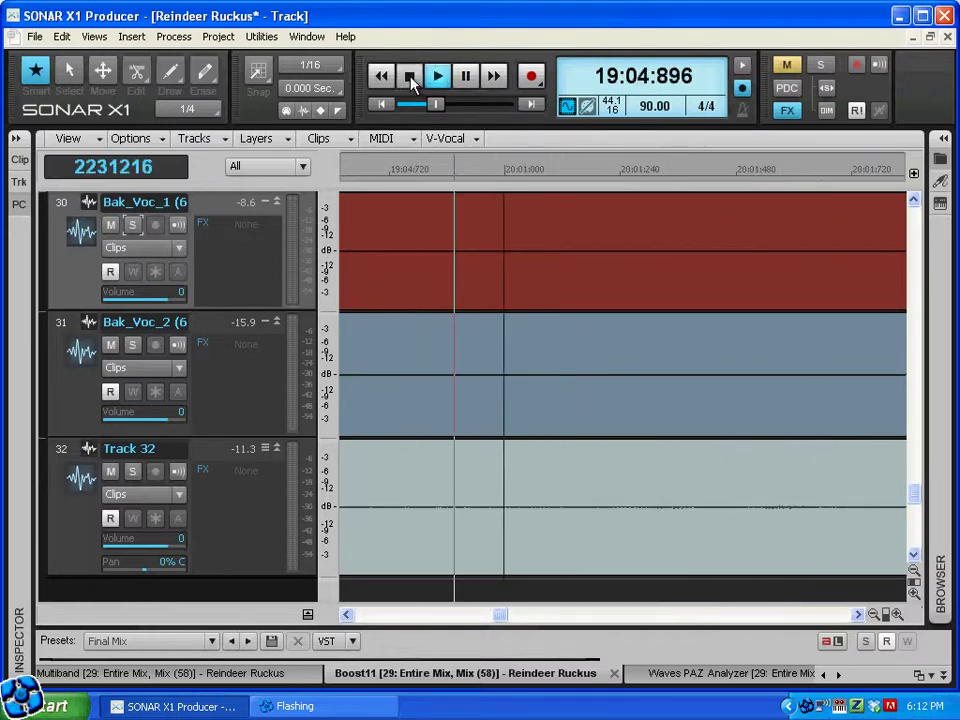
click(407, 76)
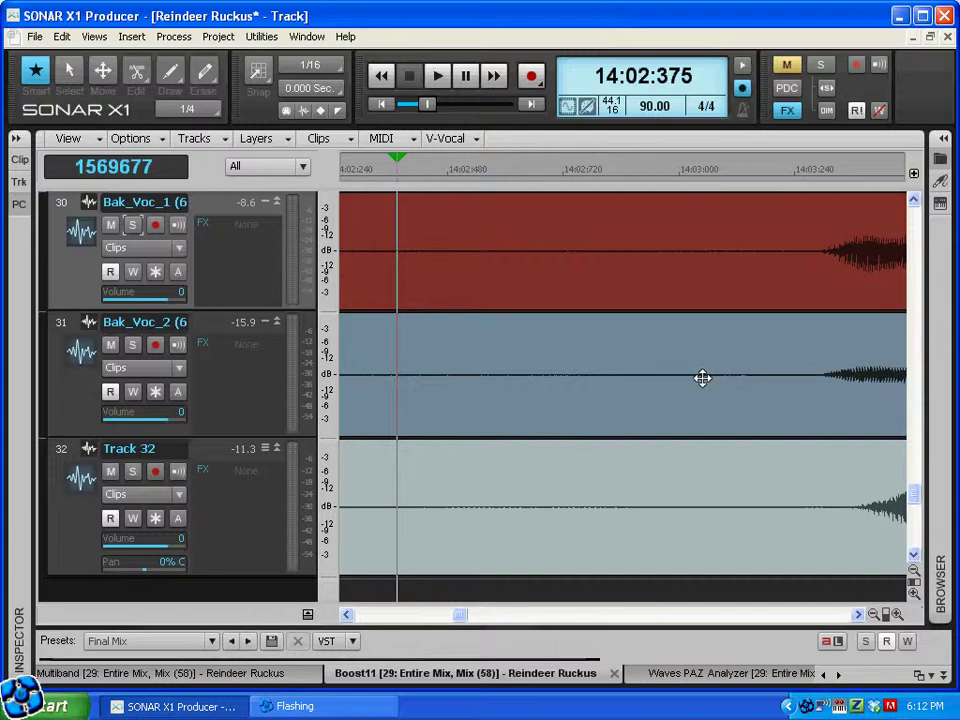
click(874, 615)
click(874, 615)
click(874, 615)
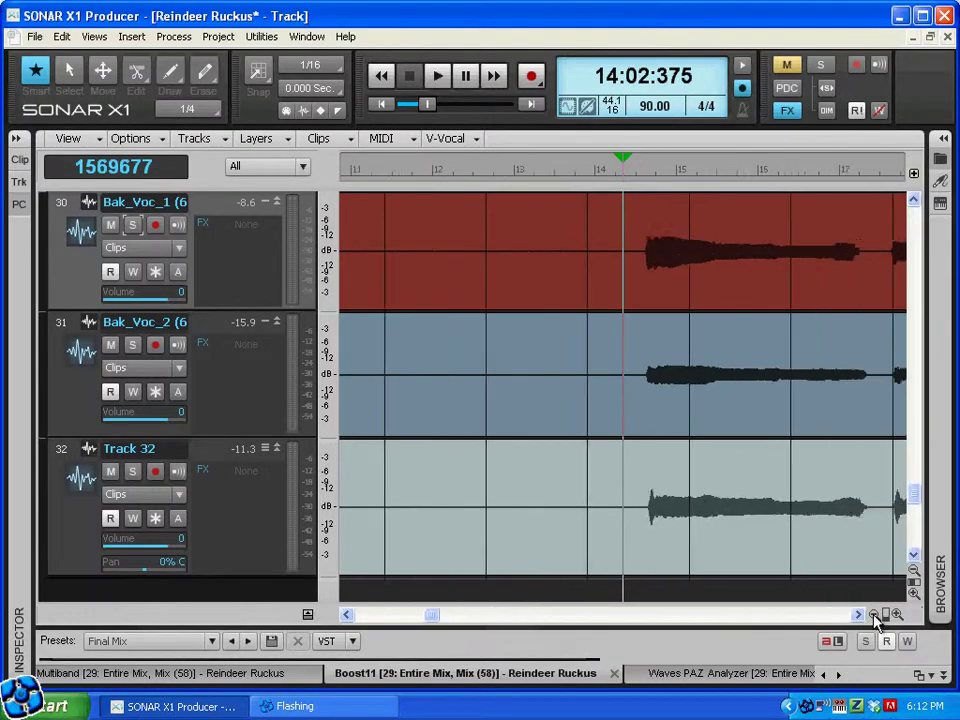
click(874, 615)
click(874, 615)
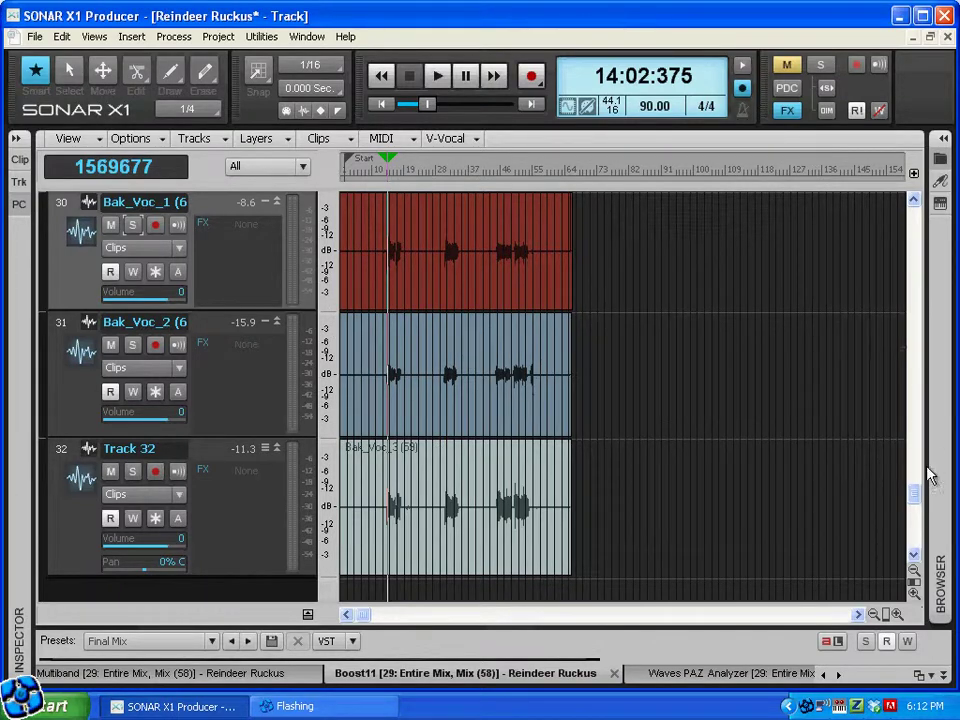
Scroll tracks 30–32 into view and shorten the end of the Bak_Voc_1 clip
mouse_move(914, 492)
mouse_down()
mouse_move(913, 199)
mouse_move(913, 476)
mouse_up()
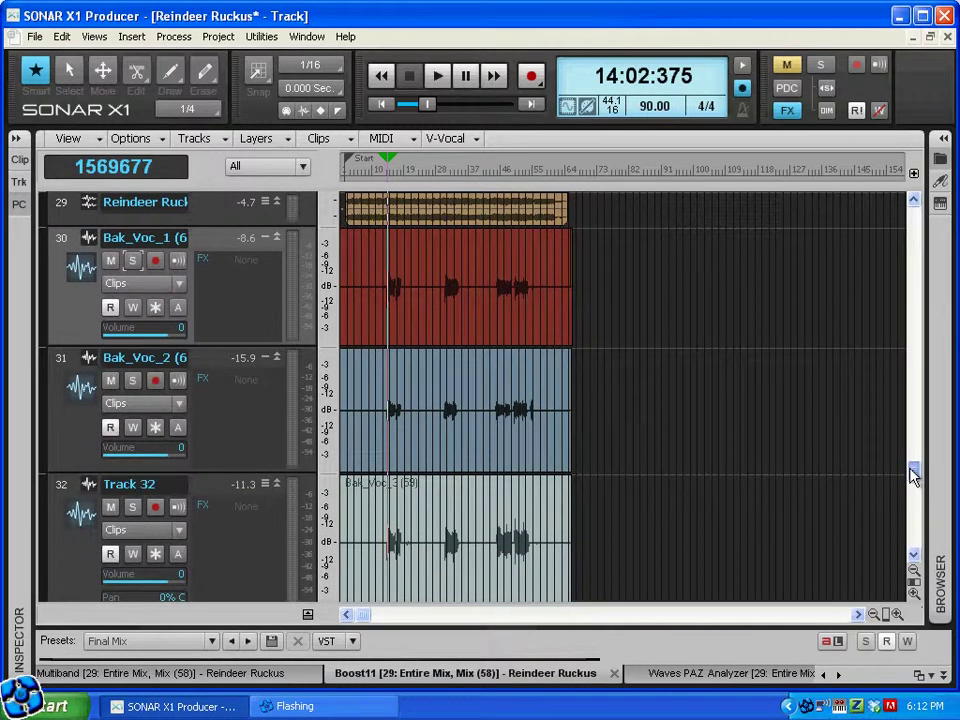
drag(913, 484, 914, 491)
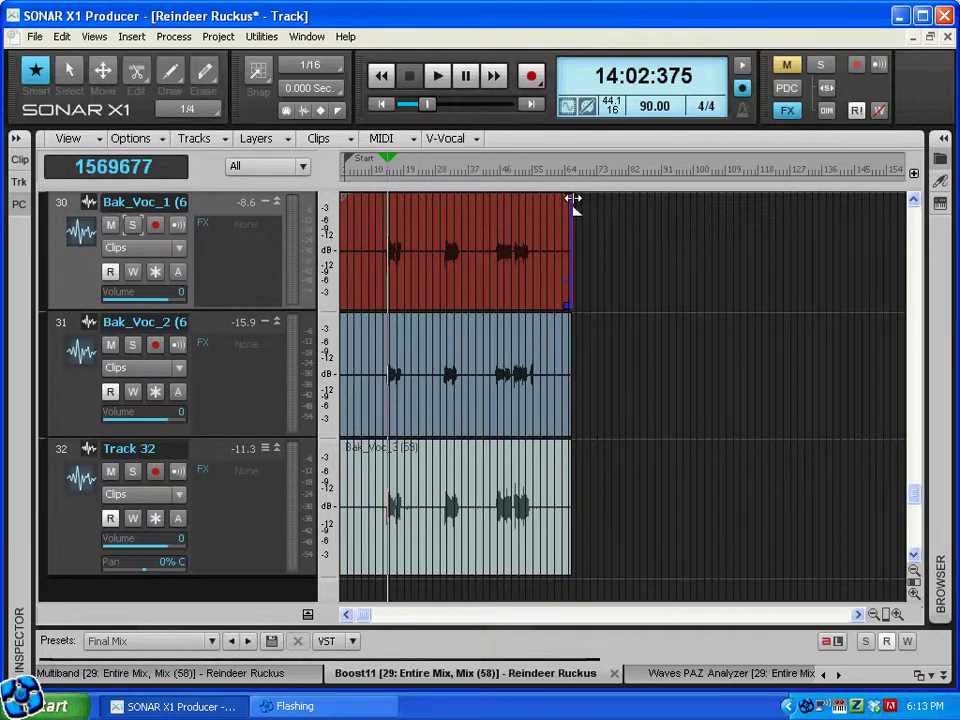
mouse_move(571, 250)
mouse_down()
mouse_move(536, 250)
mouse_move(580, 251)
mouse_move(568, 255)
mouse_up()
Drag a marquee across the Bak_Voc_1, Bak_Voc_2 and Track 32 clips to select them
drag(583, 263, 514, 512)
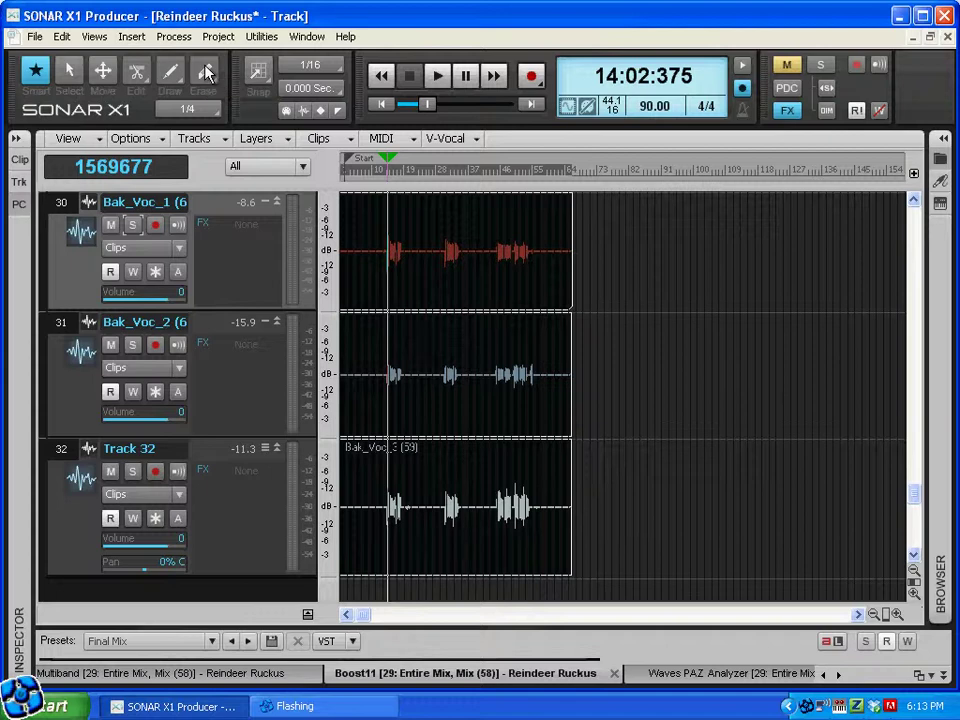
Put the Edit tool in Split mode, then review the Draw and Erase tool mode options
right_click(148, 90)
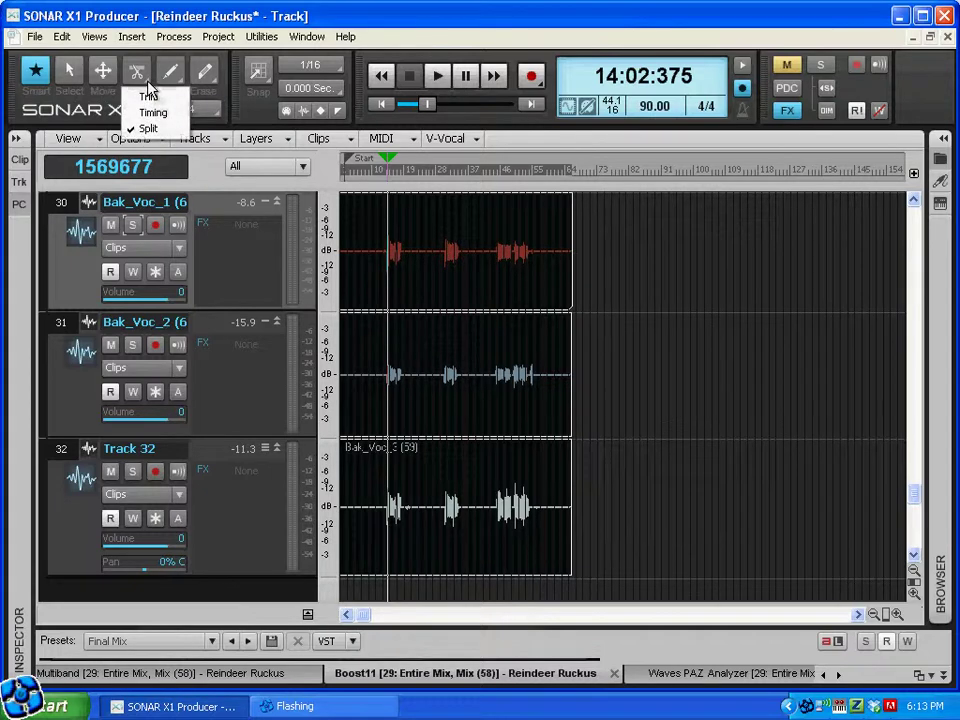
click(174, 130)
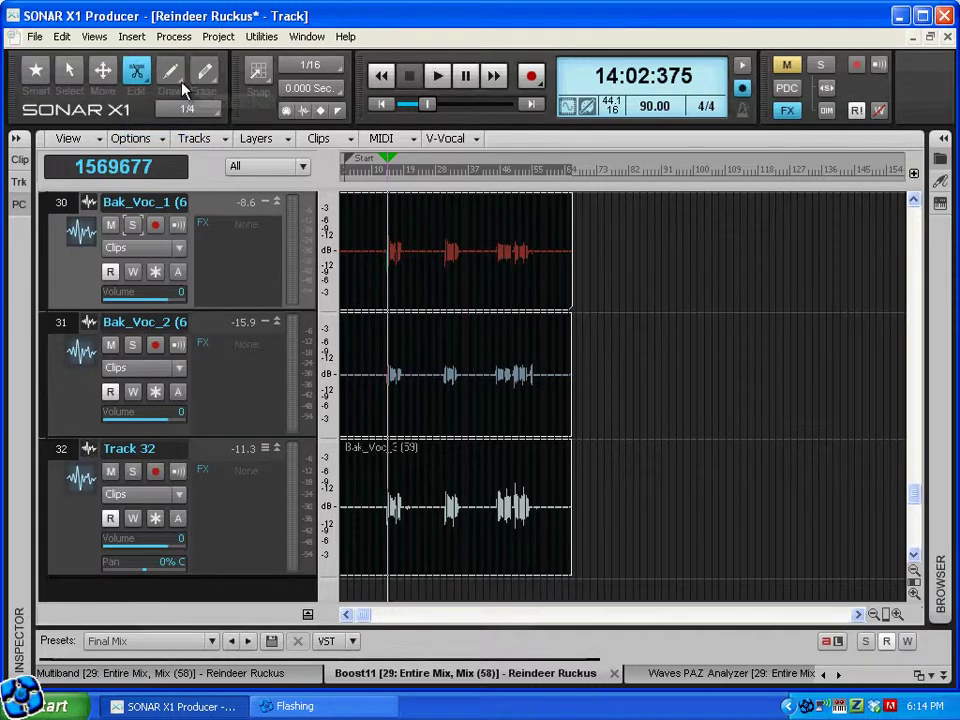
click(183, 90)
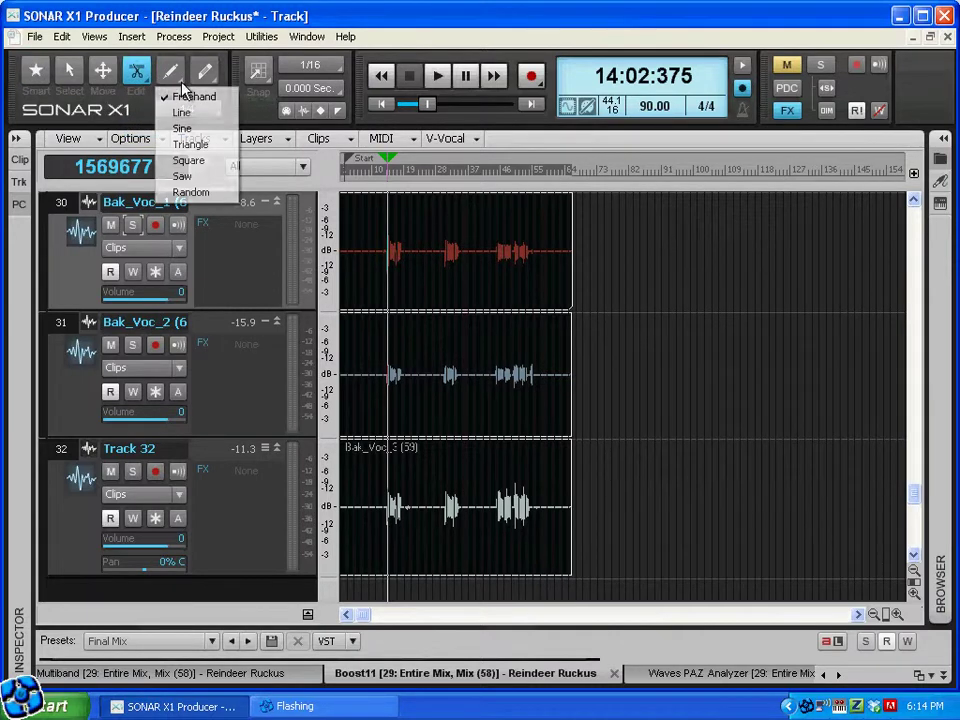
click(221, 94)
click(206, 71)
click(218, 88)
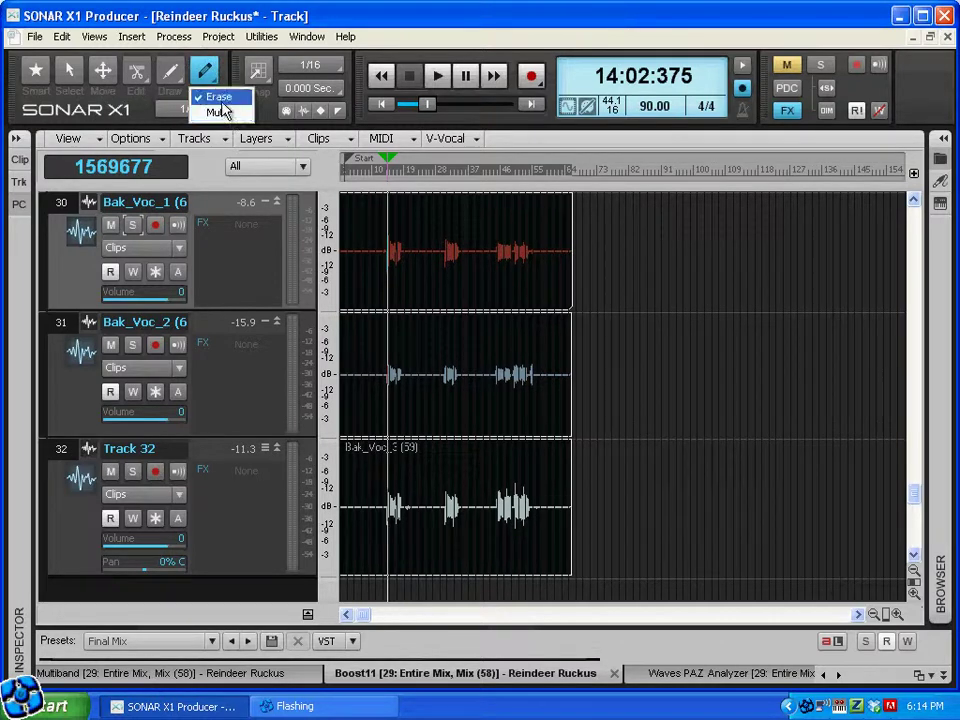
With the Split tool, cut the three selected clips near their ends and just before the first phrase
click(137, 73)
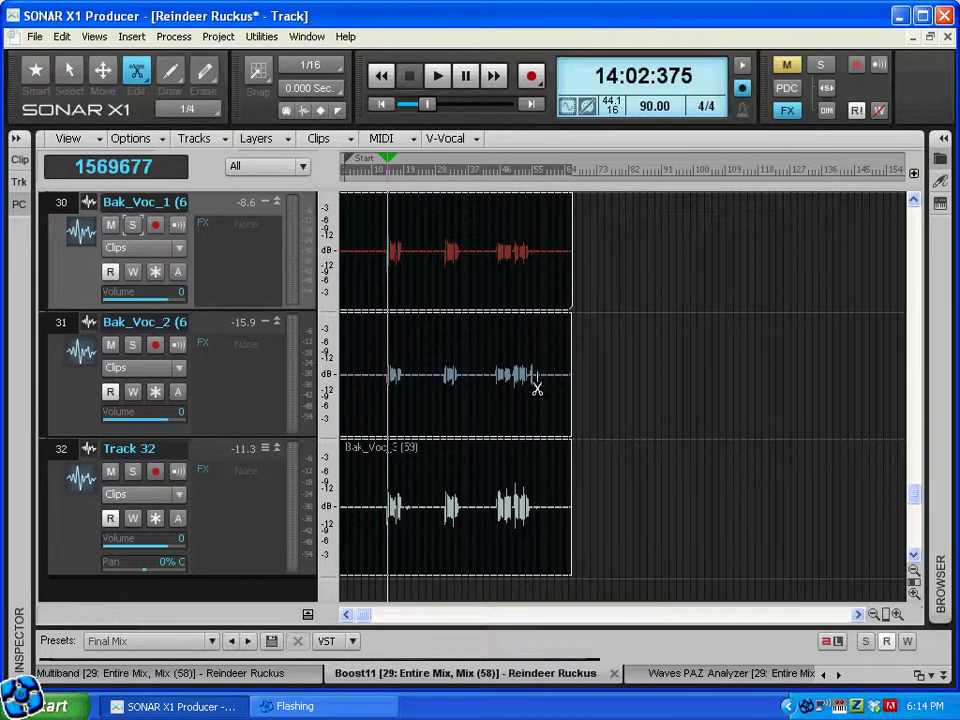
click(537, 386)
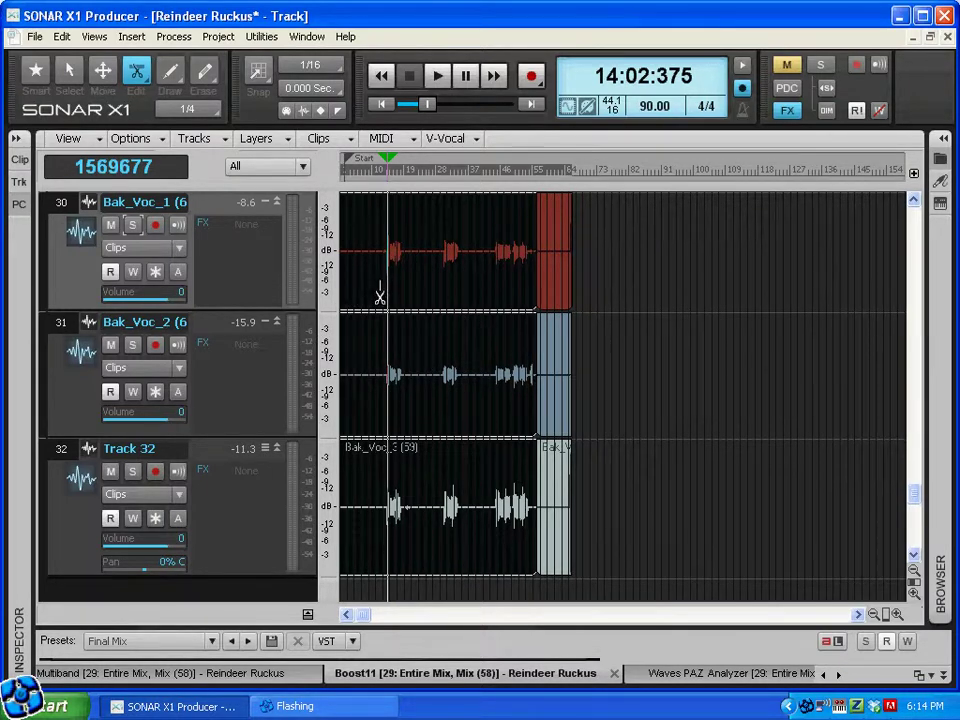
click(380, 385)
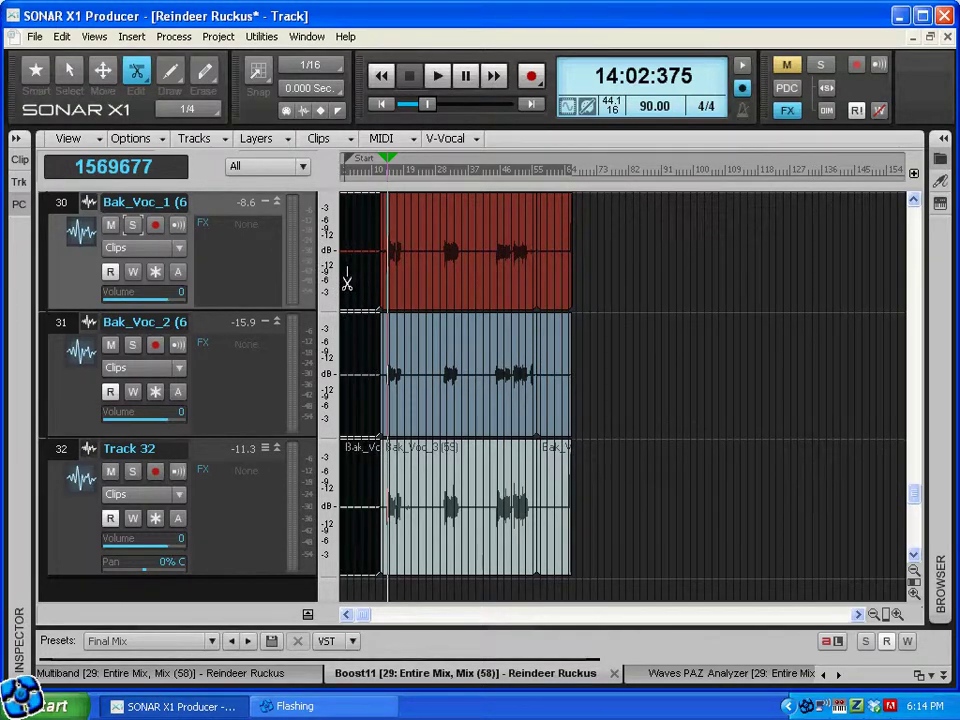
Delete the short leading pieces before the first phrase and browse the editing commands
key(Delete)
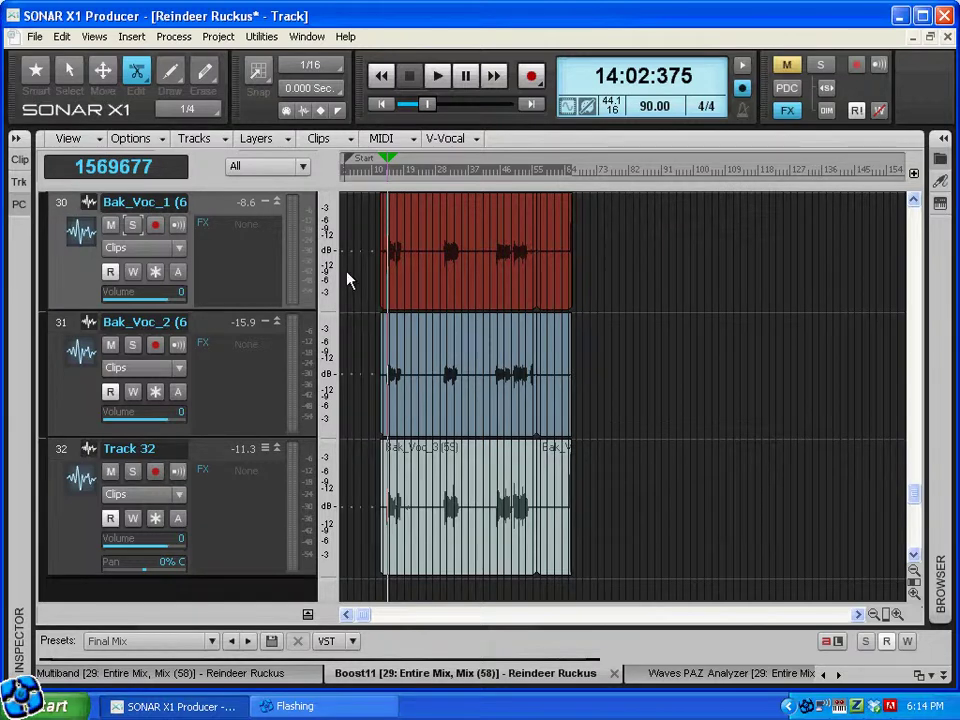
click(61, 36)
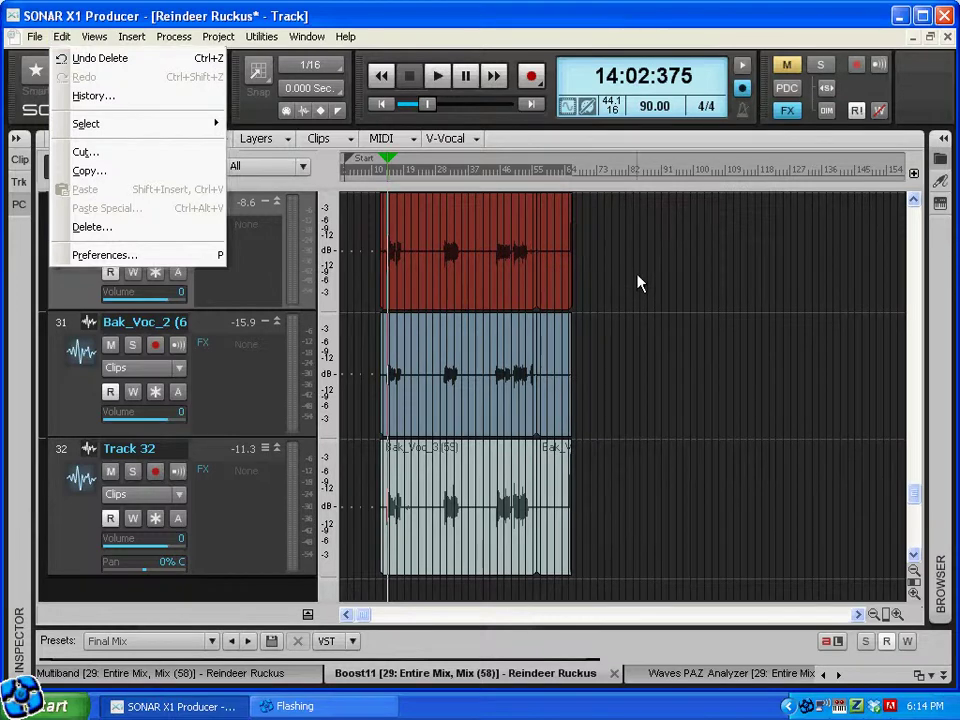
click(637, 285)
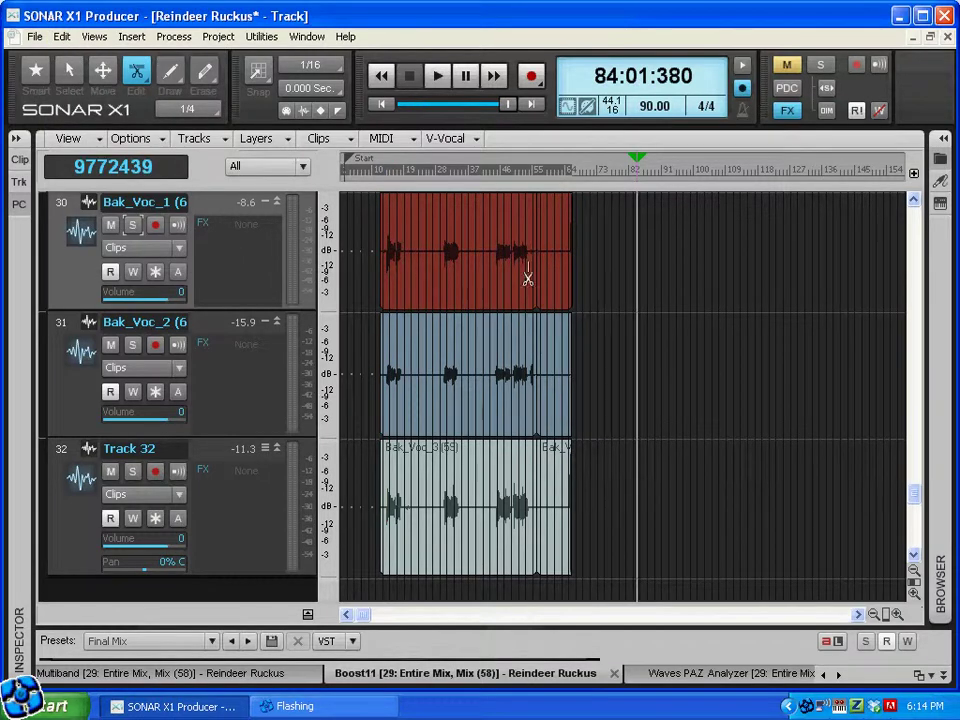
With the Smart tool, select the end sections of all three clips and delete them
click(35, 68)
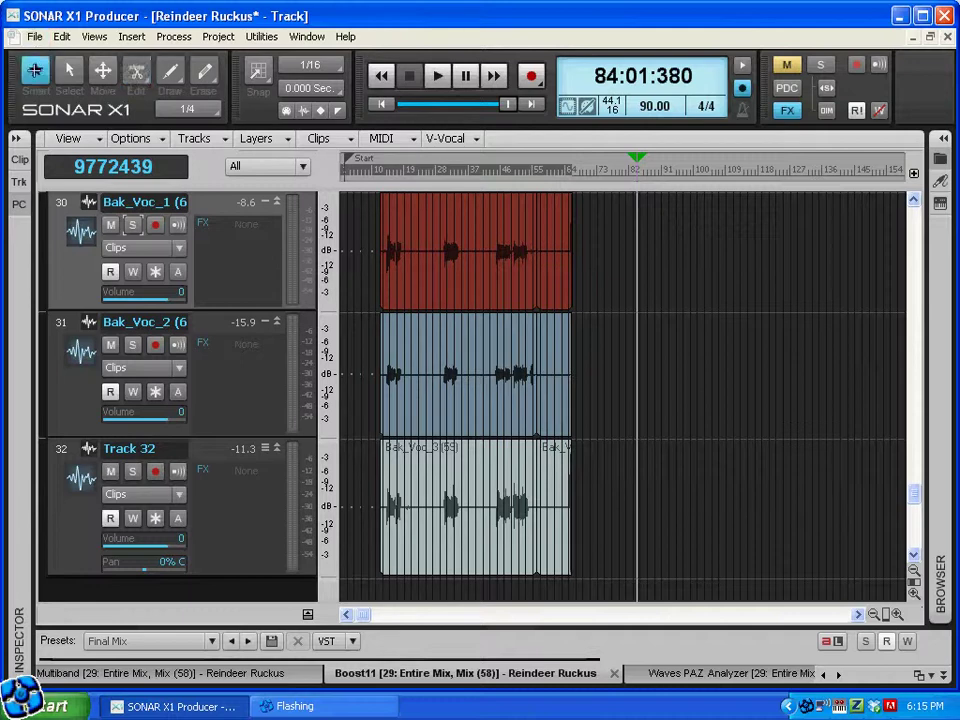
drag(581, 257, 558, 524)
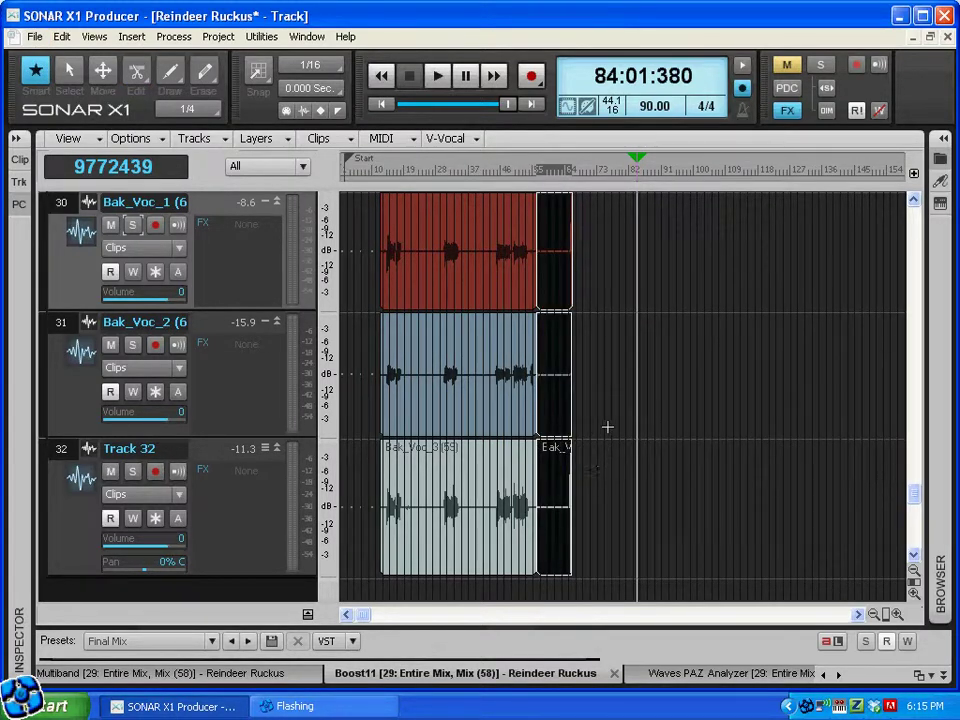
key(Delete)
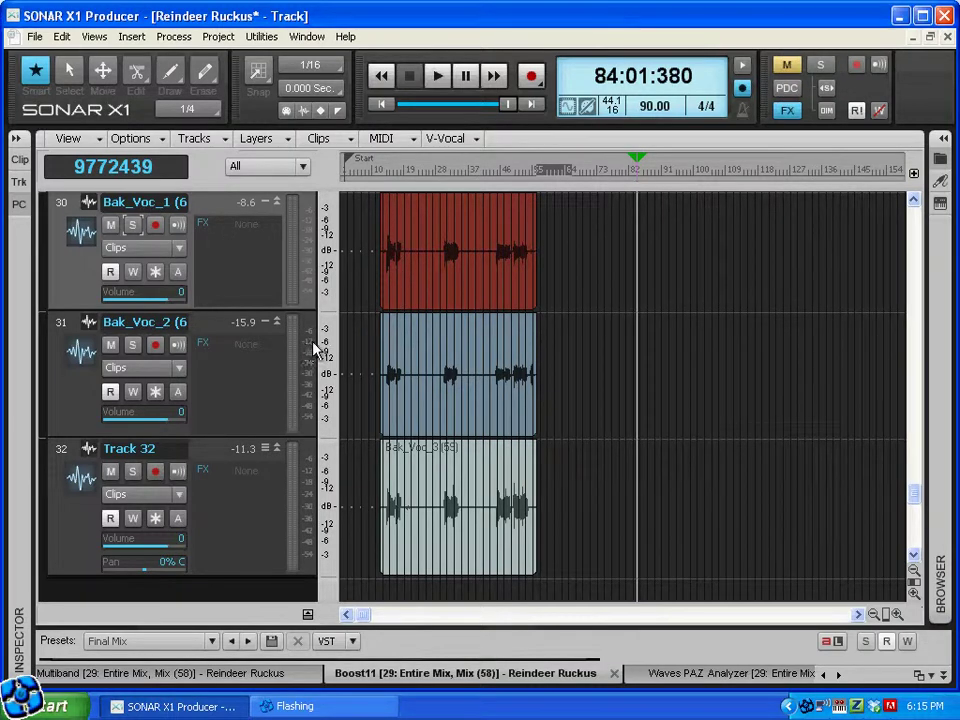
Widen the track headers, solo tracks 30, 31 and 32, and move playback to about bar 10
drag(320, 342, 434, 343)
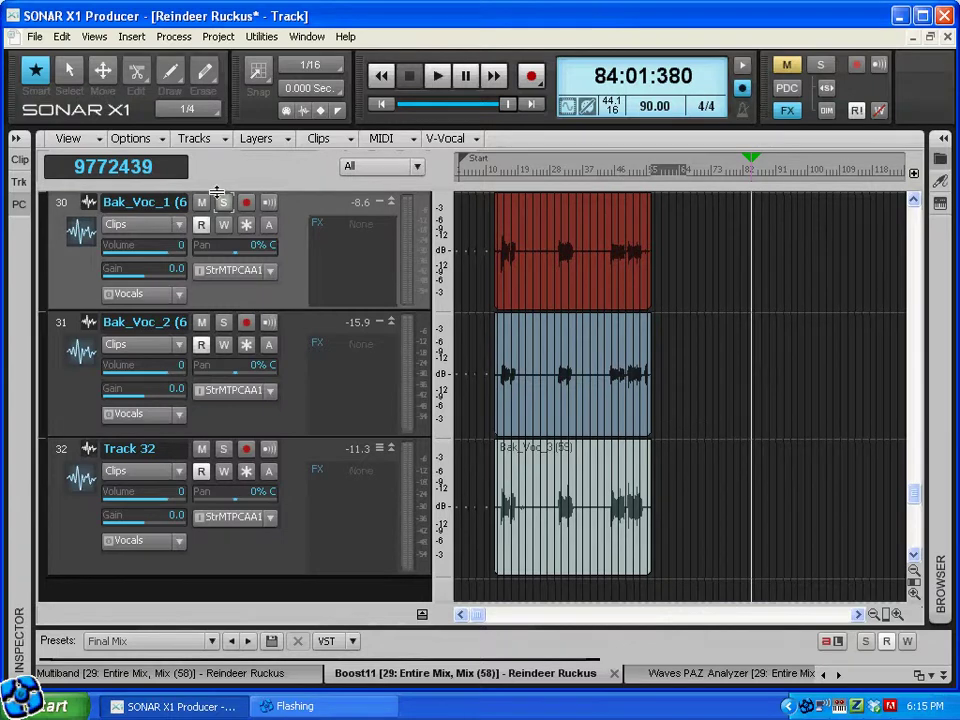
click(223, 203)
click(223, 322)
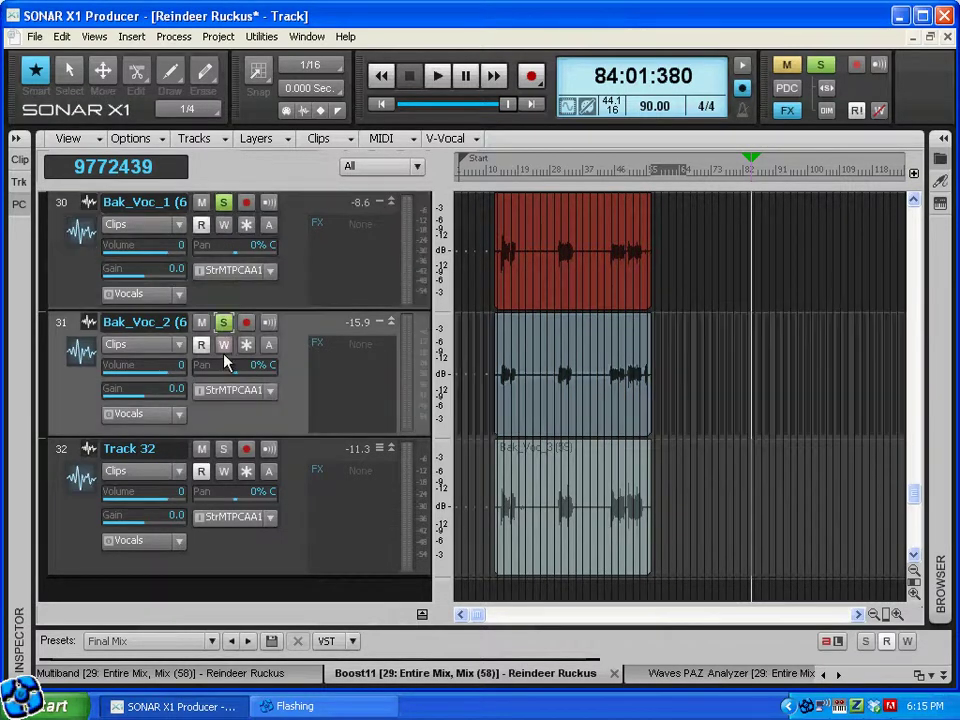
click(223, 449)
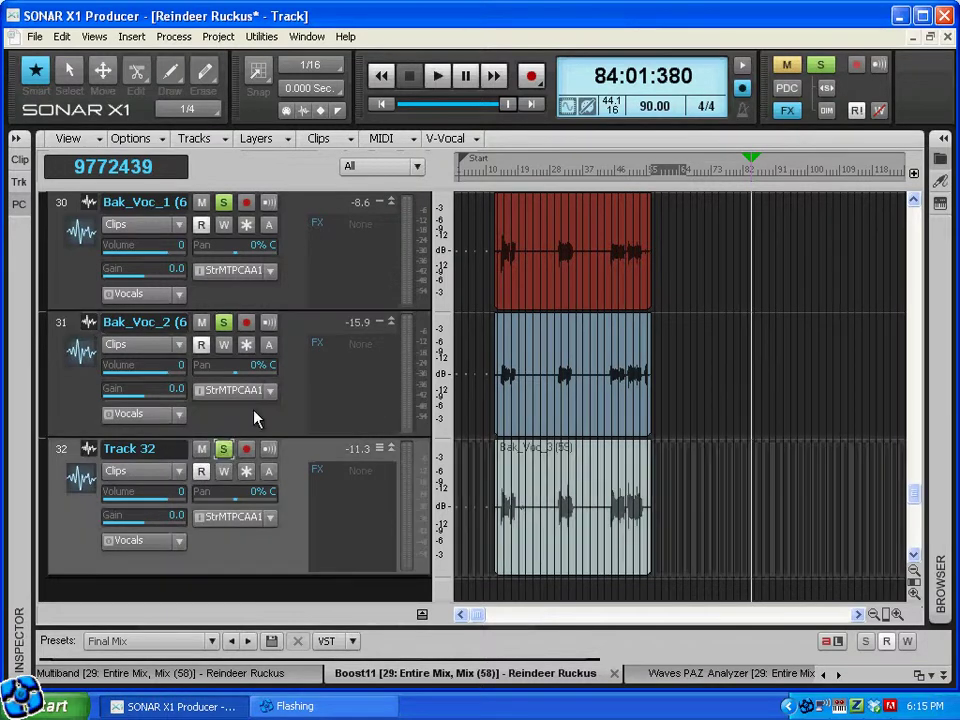
click(493, 170)
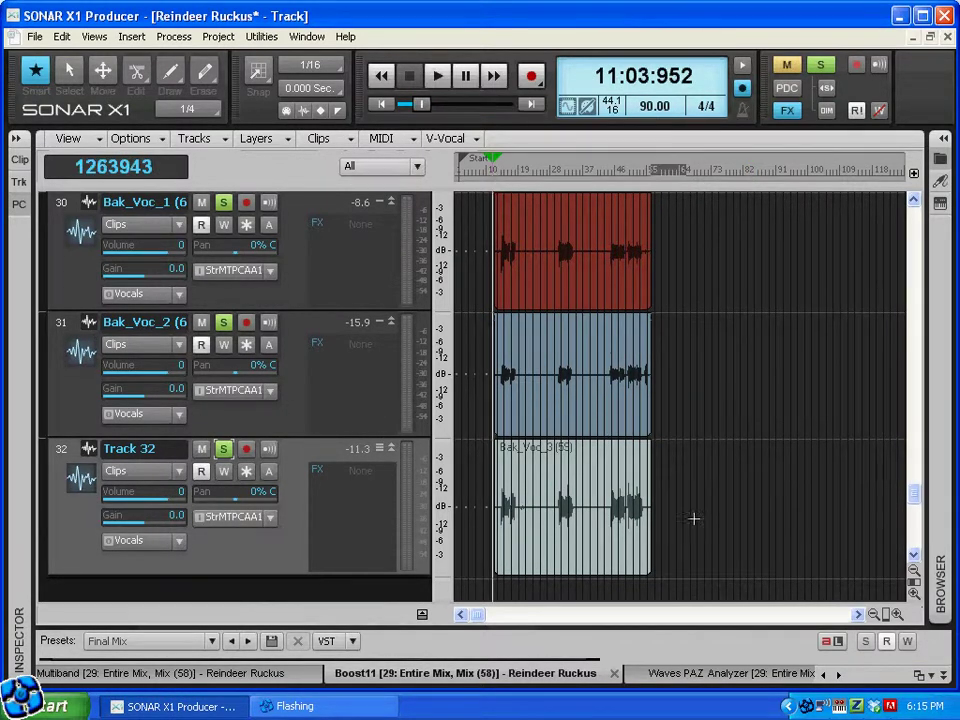
Zoom in around bar 14 and place the now time near the phrase start
click(897, 614)
click(897, 614)
click(897, 614)
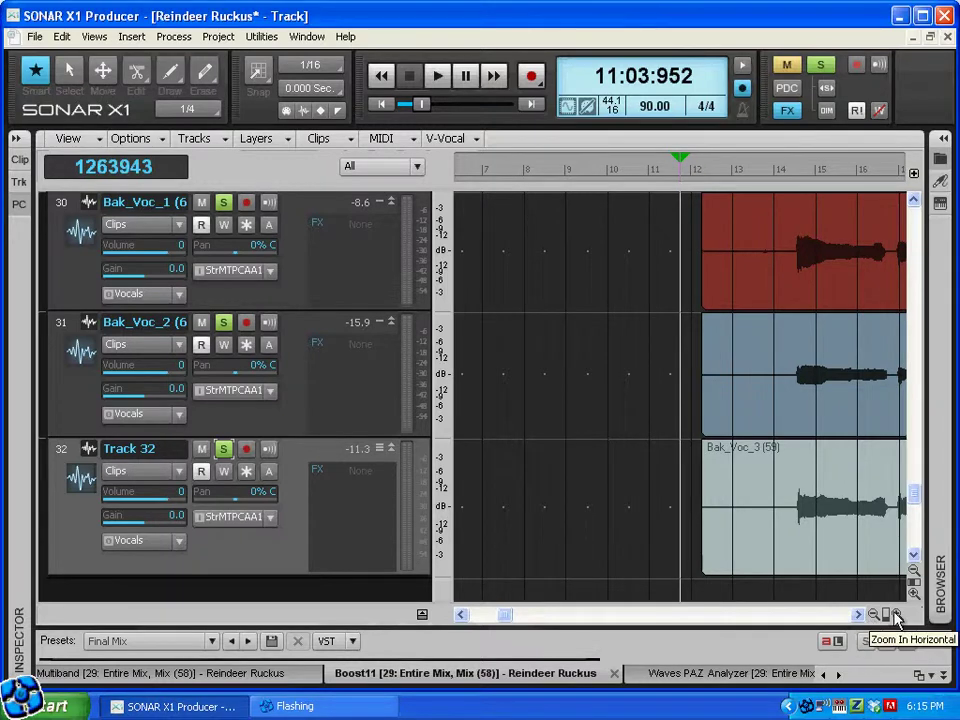
click(857, 615)
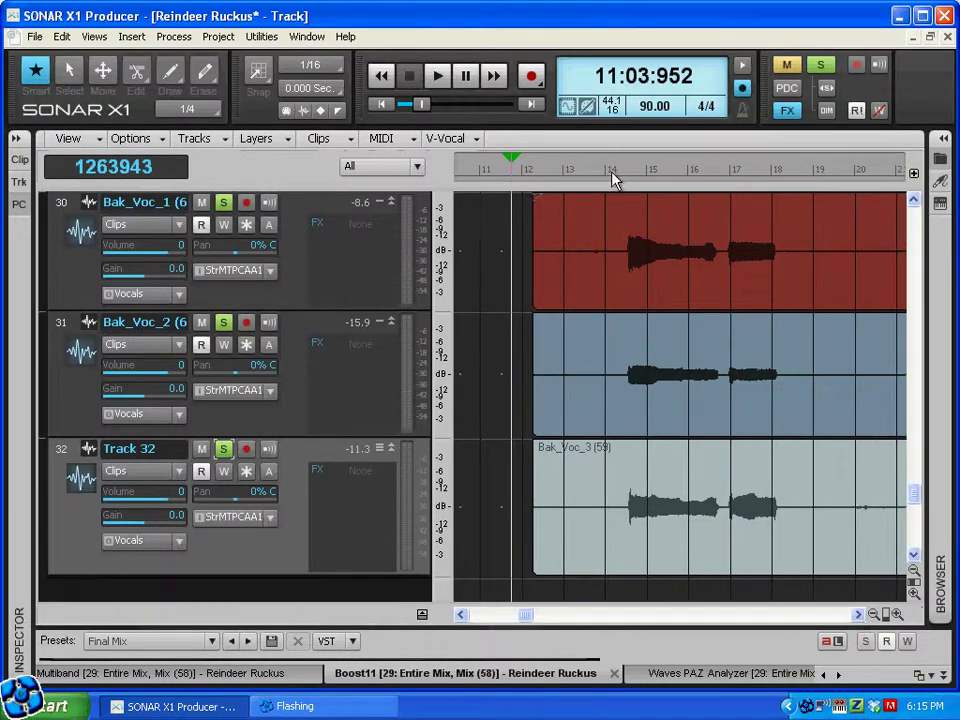
click(613, 176)
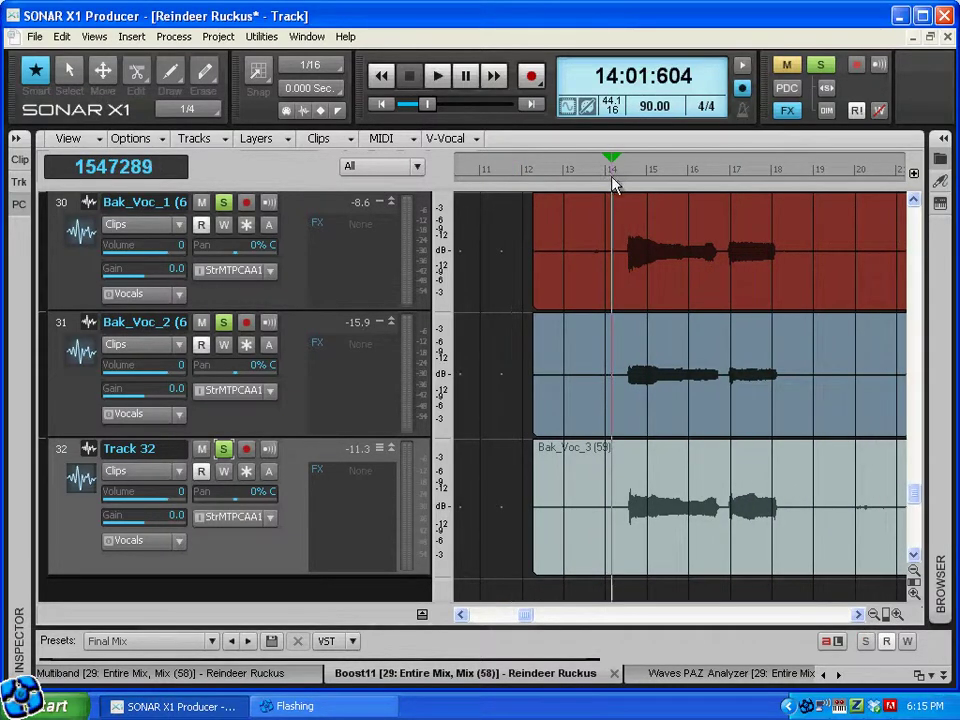
click(896, 615)
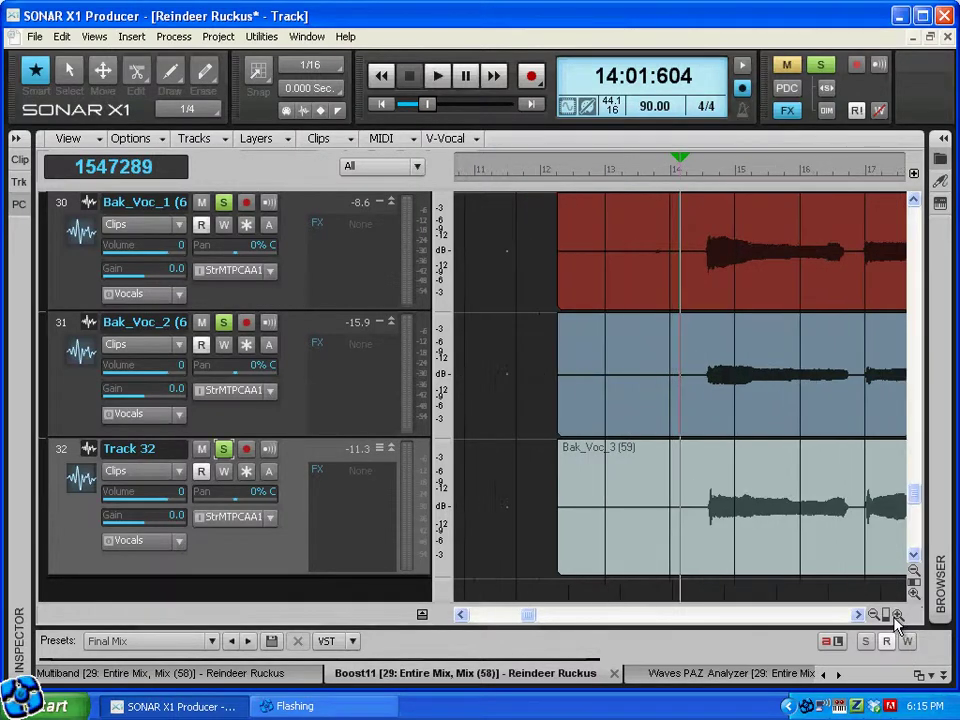
click(896, 615)
click(857, 615)
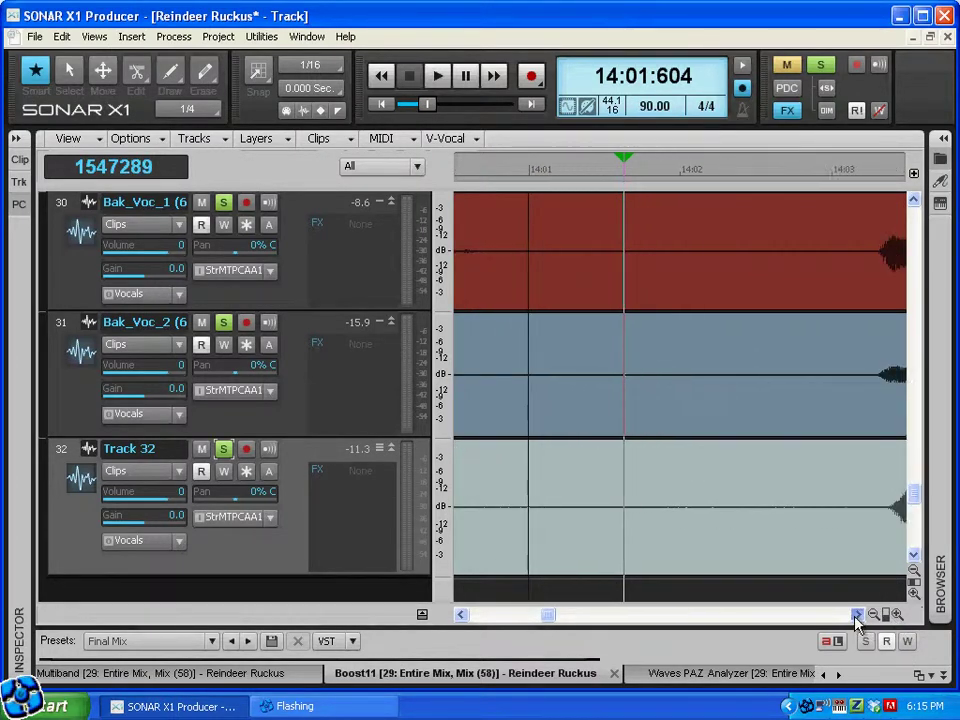
click(857, 616)
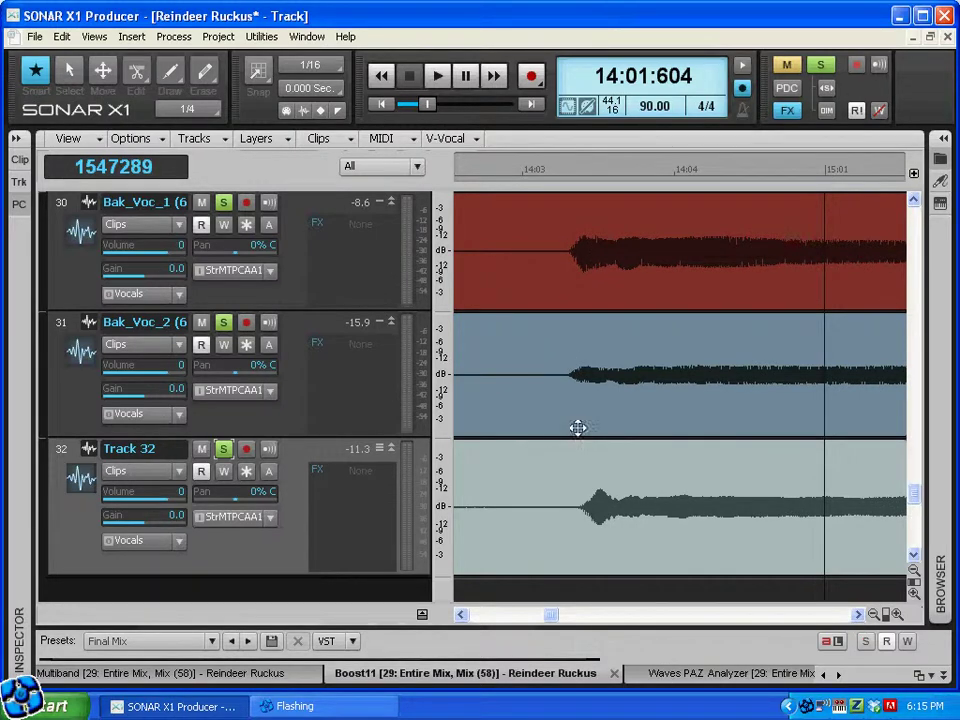
click(565, 374)
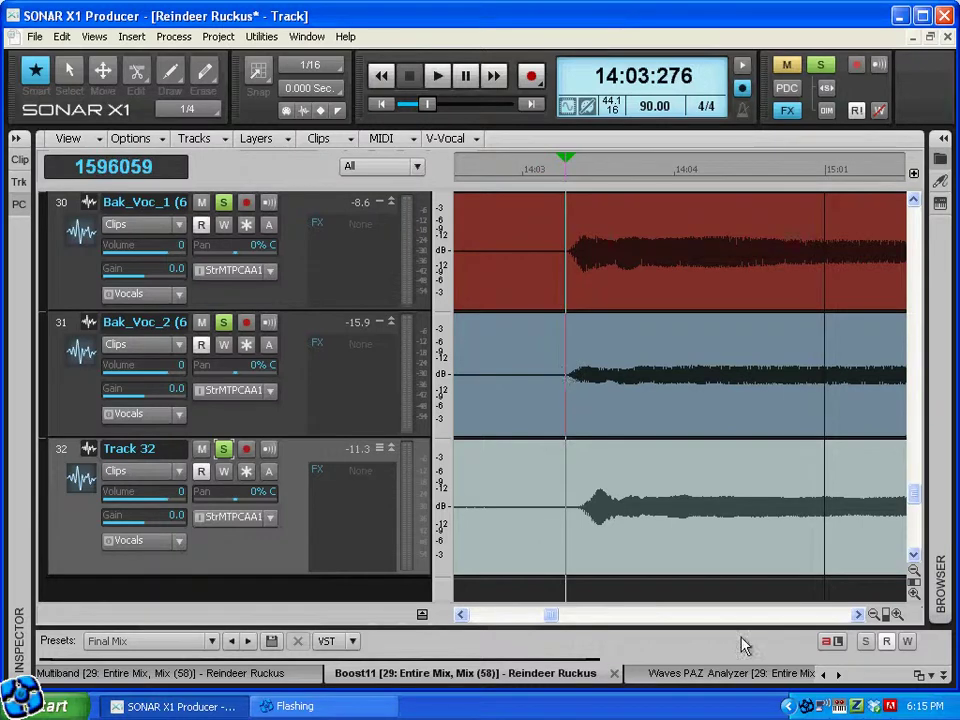
Zoom in closely on the onsets and set the now time exactly at 14:03:298
click(895, 615)
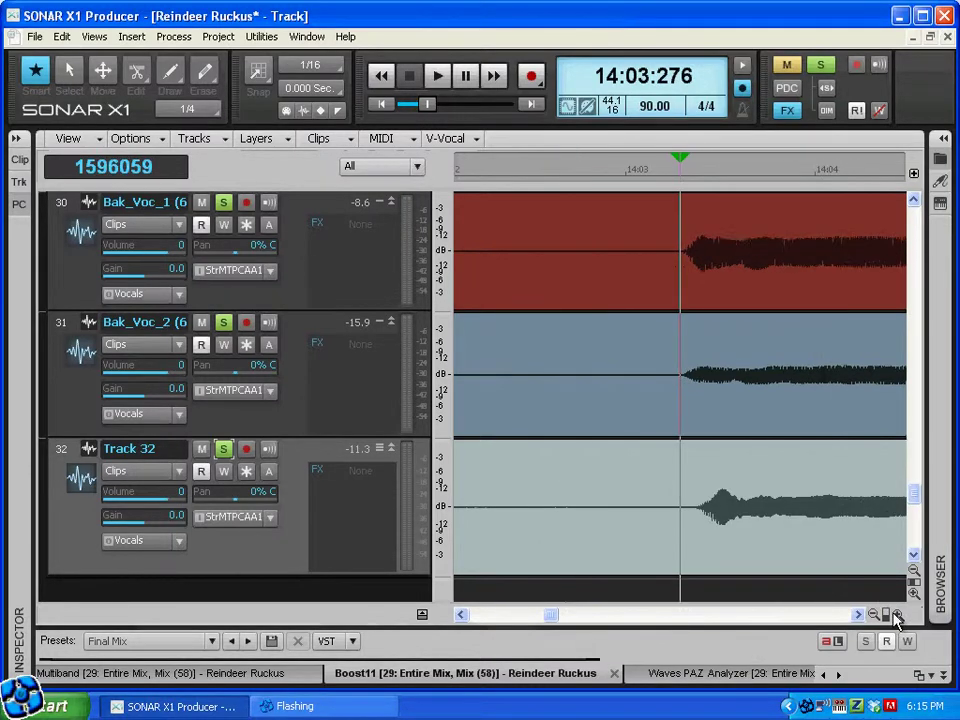
click(895, 615)
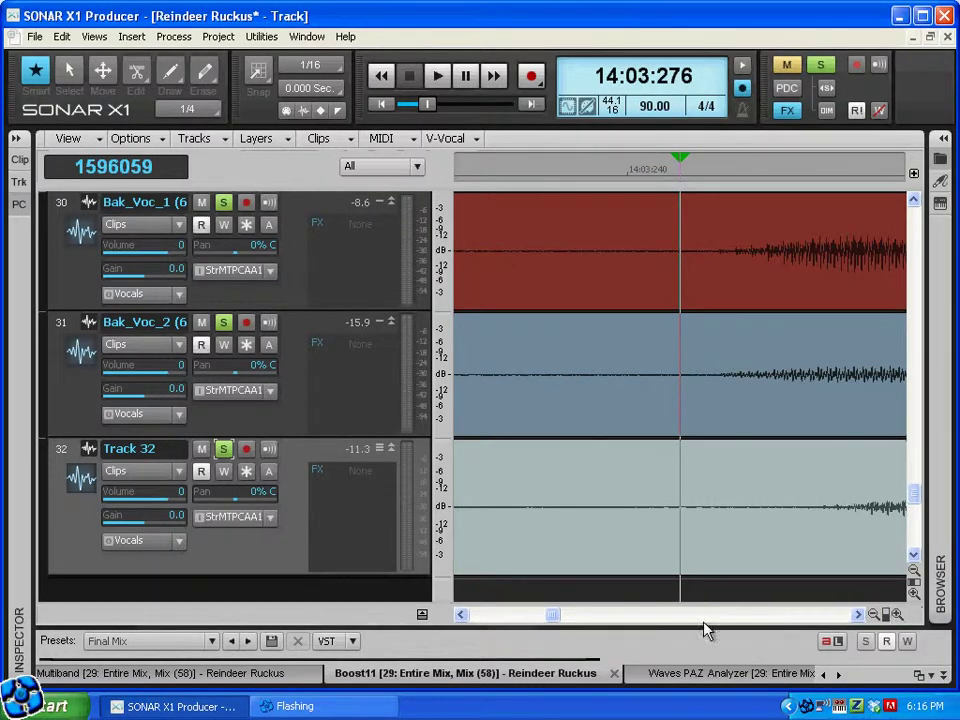
drag(553, 622, 551, 622)
click(859, 615)
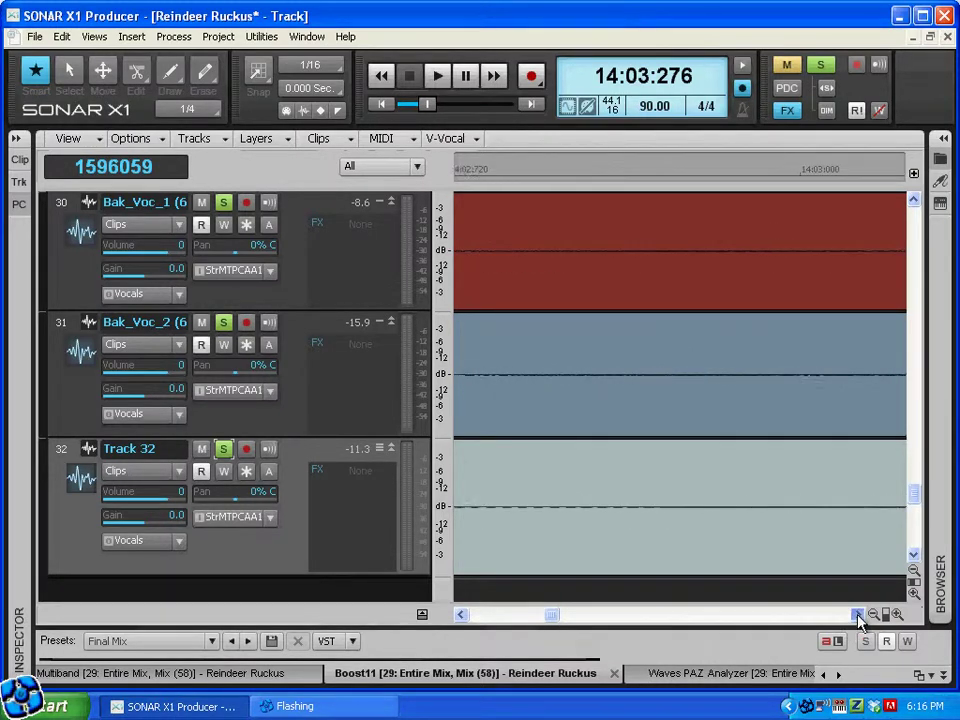
click(859, 615)
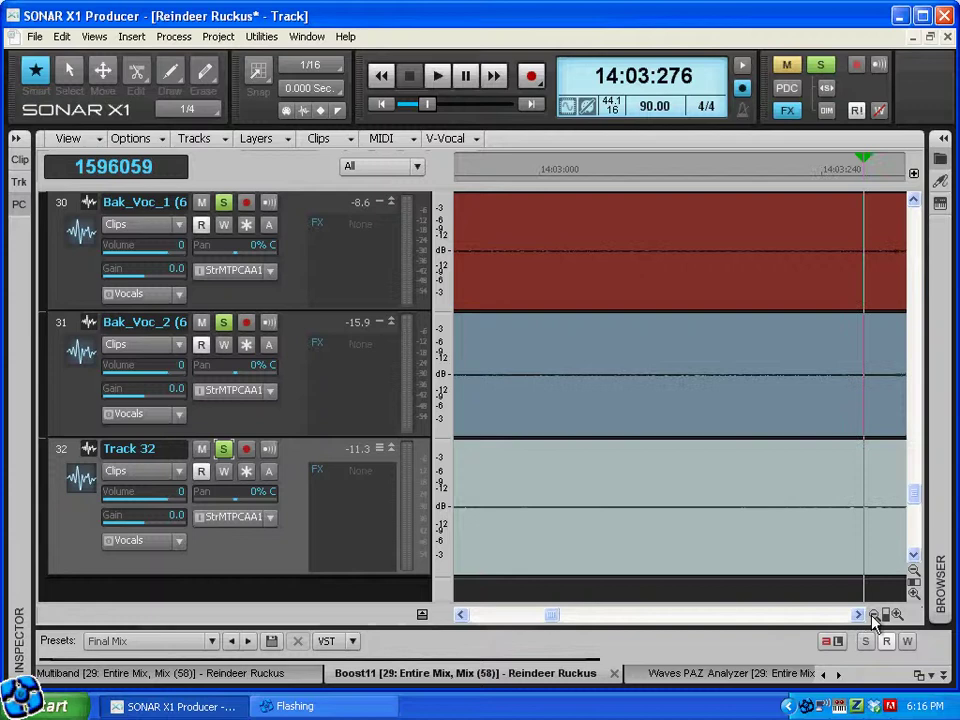
click(873, 615)
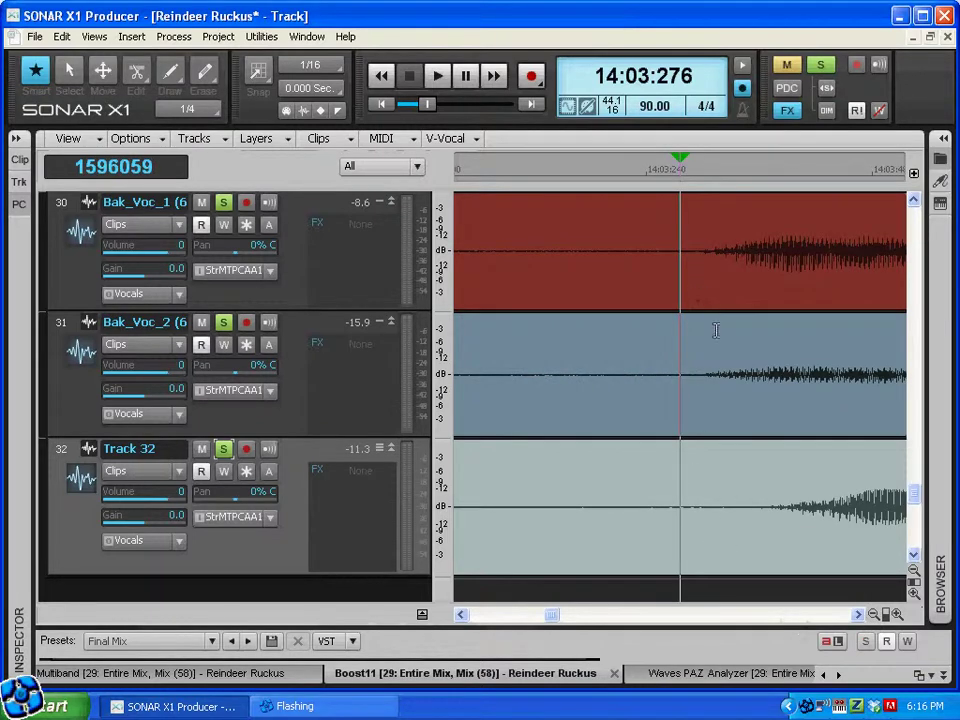
click(875, 615)
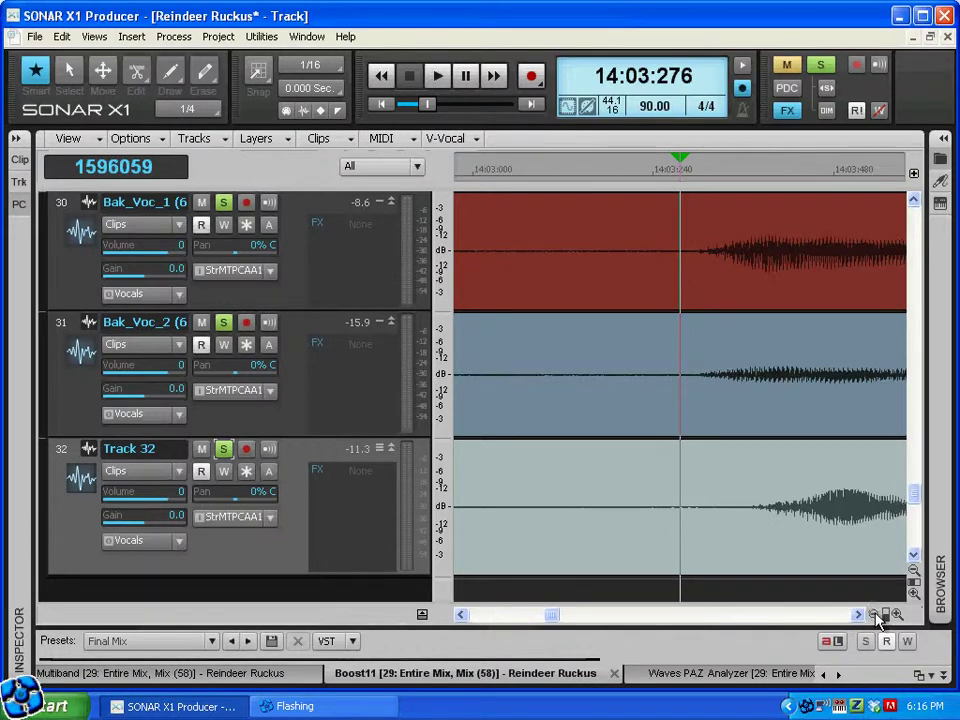
click(874, 615)
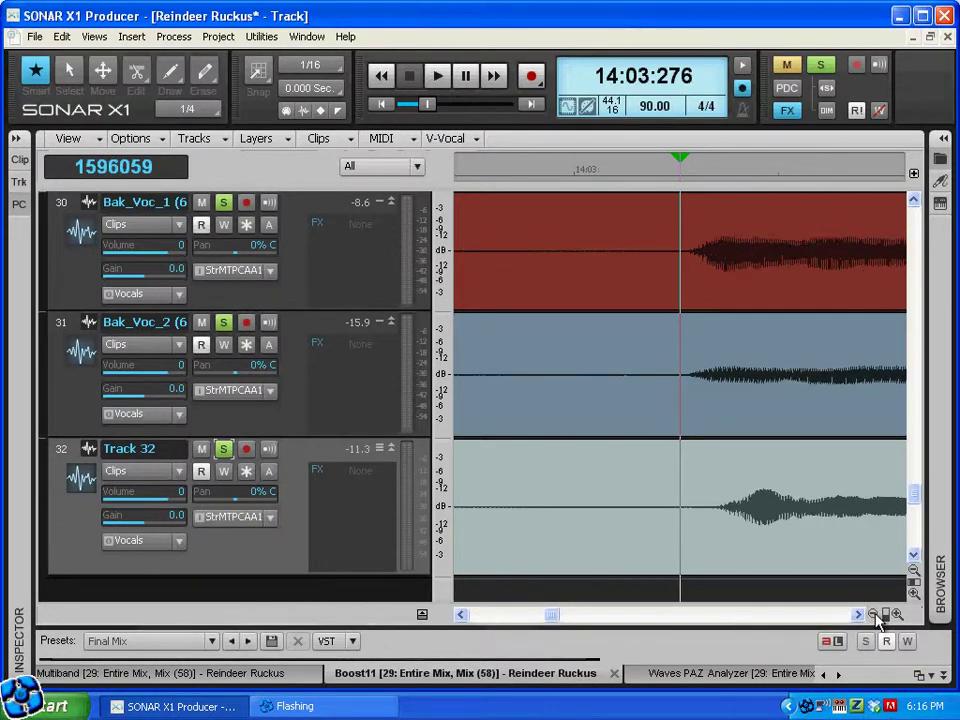
click(688, 374)
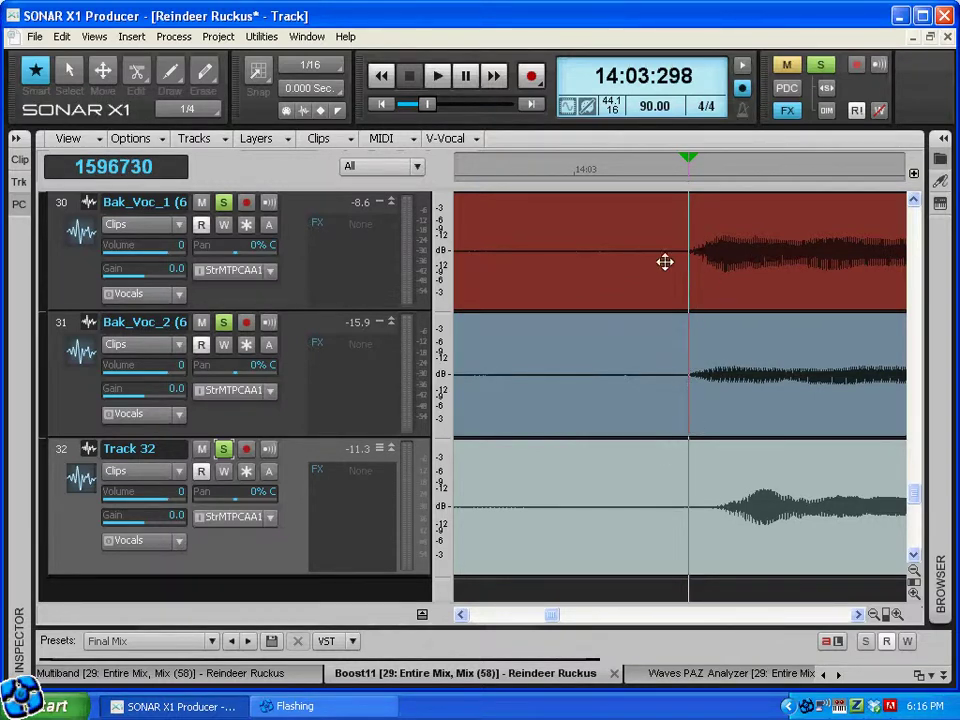
Slide the Track 32 clip left so its onset meets the now line at 14:03:298
click(719, 517)
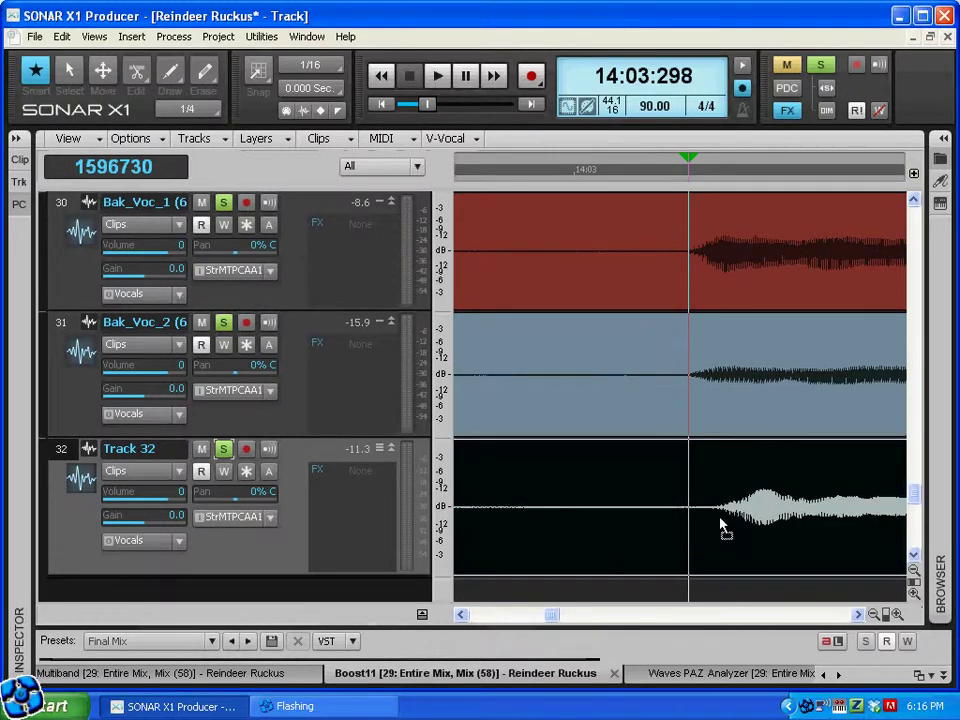
drag(720, 519, 690, 519)
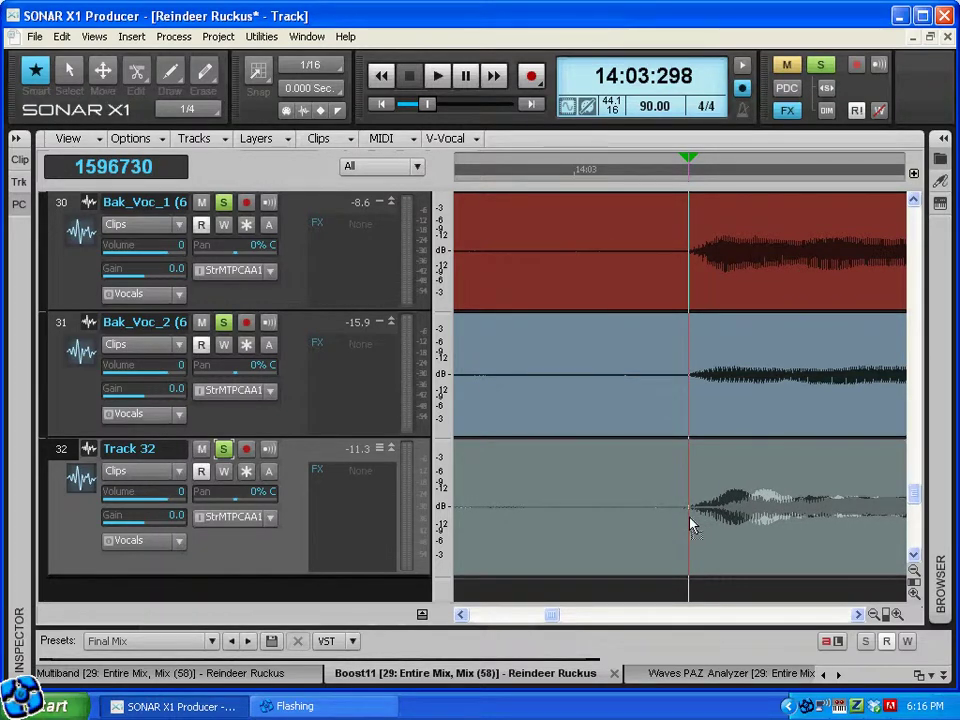
drag(689, 520, 688, 516)
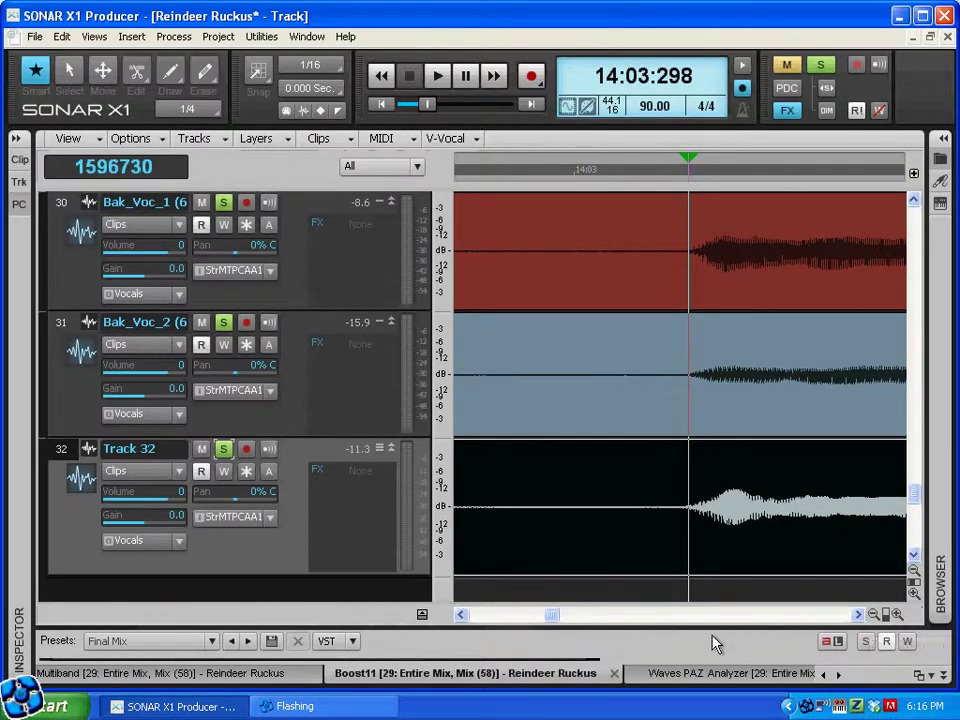
Zoom out, then play the backing vocals from bar 13 and stop to check the aligned starts
click(873, 615)
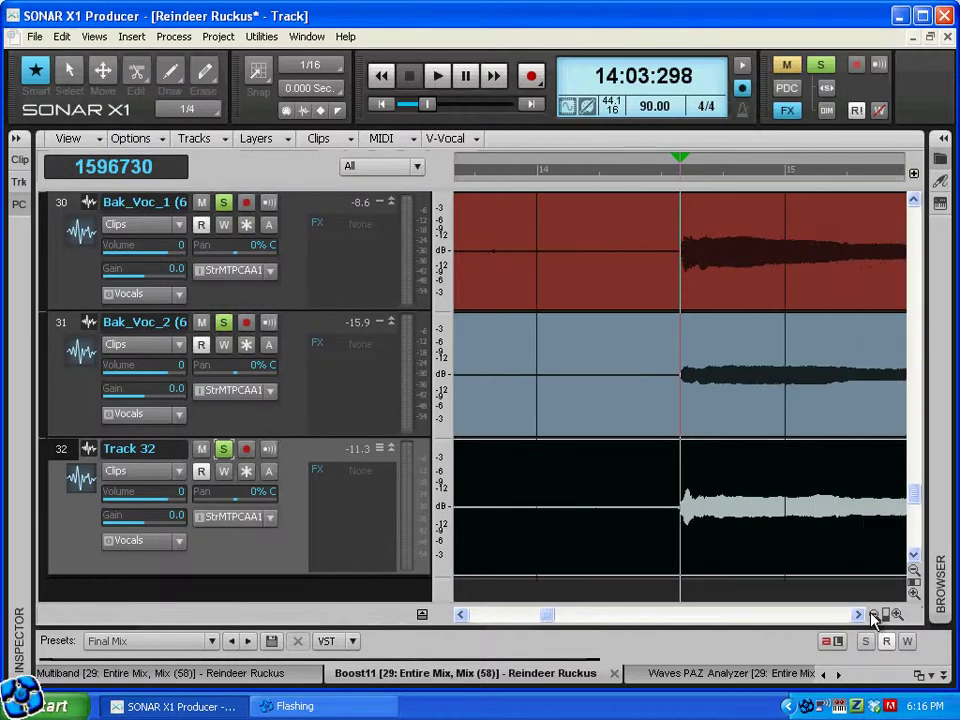
click(873, 615)
click(873, 615)
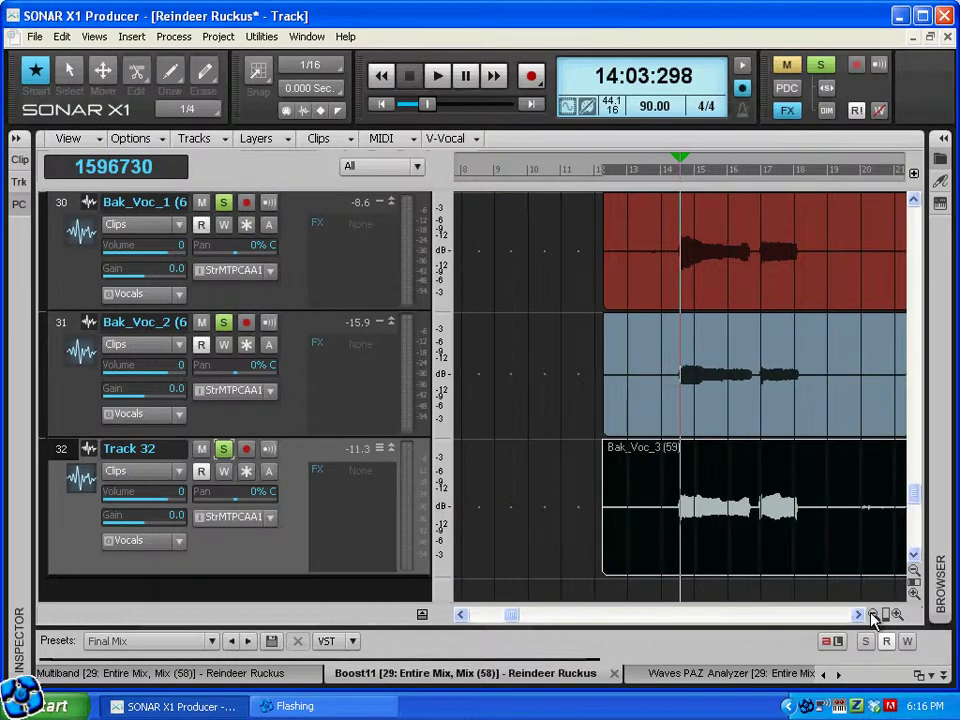
click(643, 175)
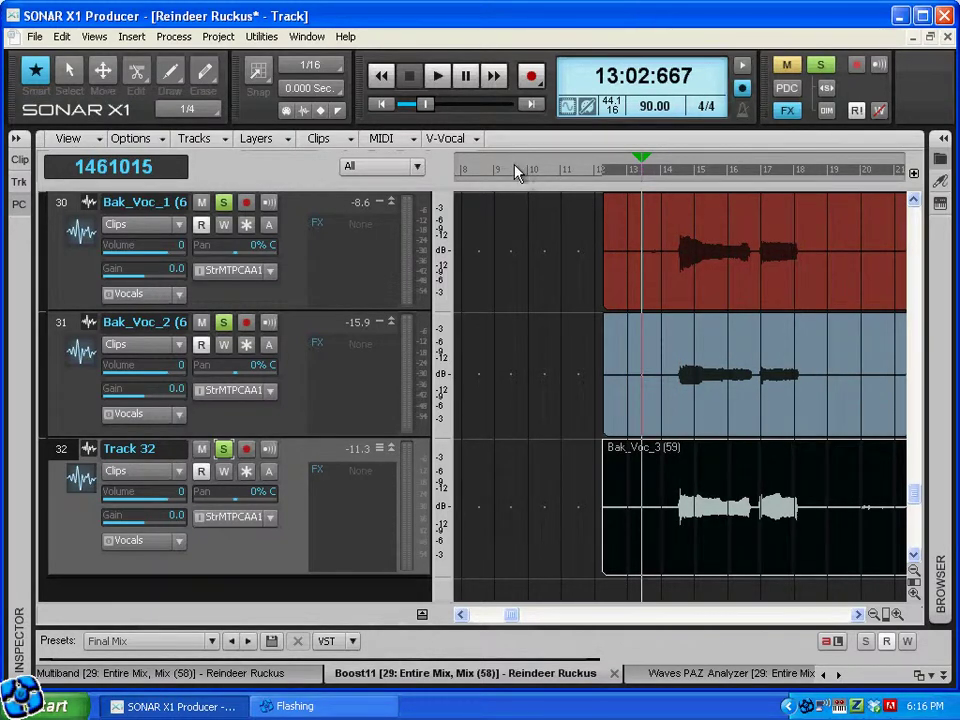
click(441, 78)
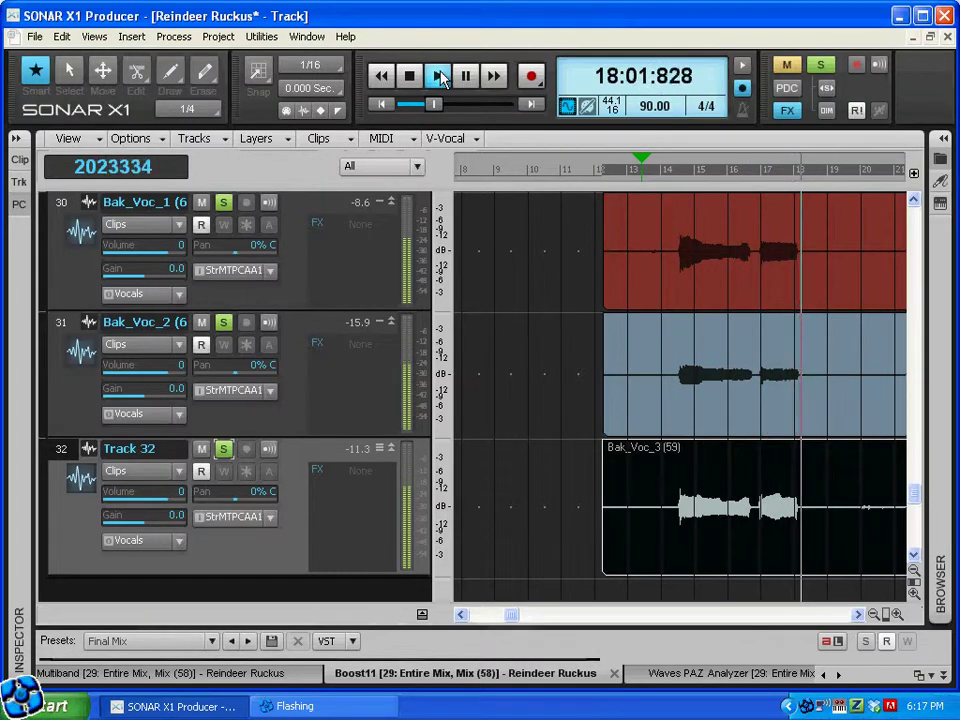
click(412, 79)
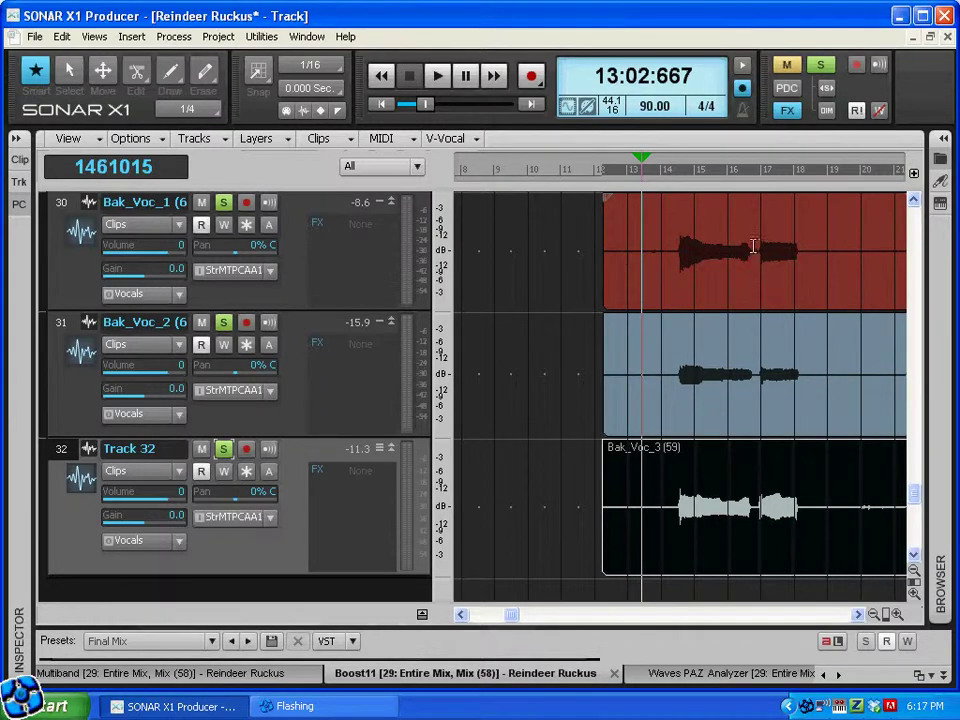
Set the now time near 16:04 and zoom in closely on the first phrase's ending
click(754, 251)
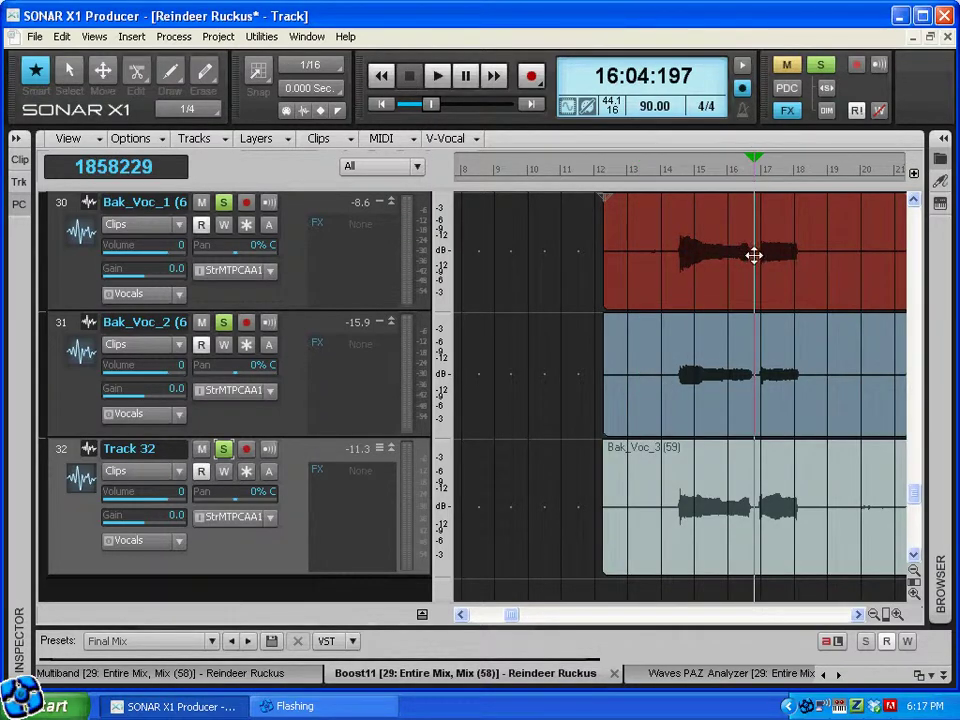
click(897, 615)
click(897, 615)
click(897, 615)
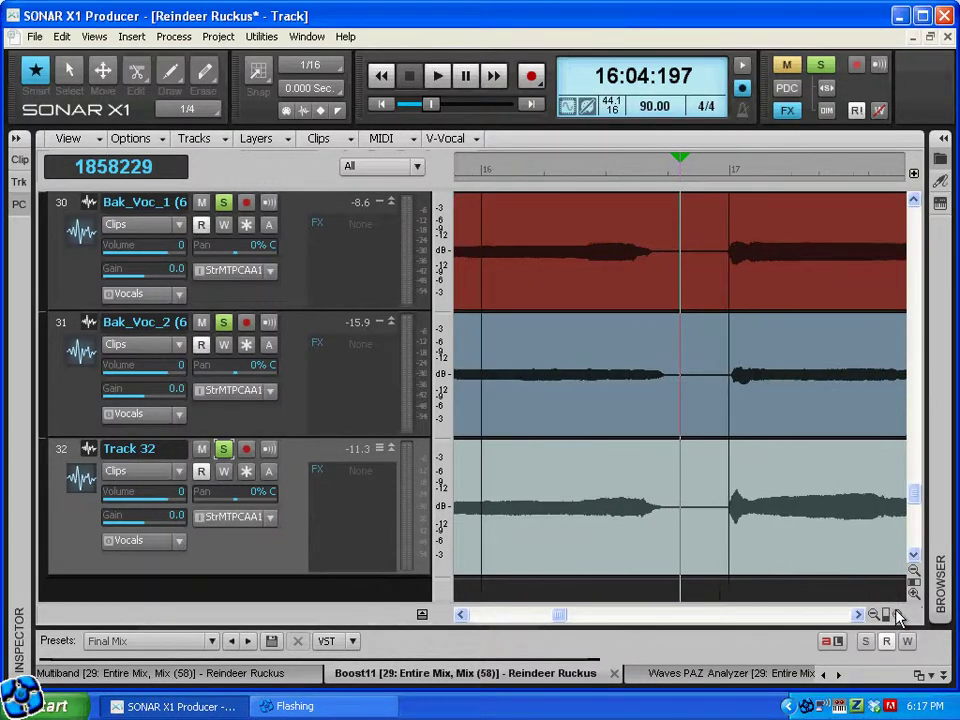
click(897, 615)
click(897, 615)
click(897, 615)
click(897, 615)
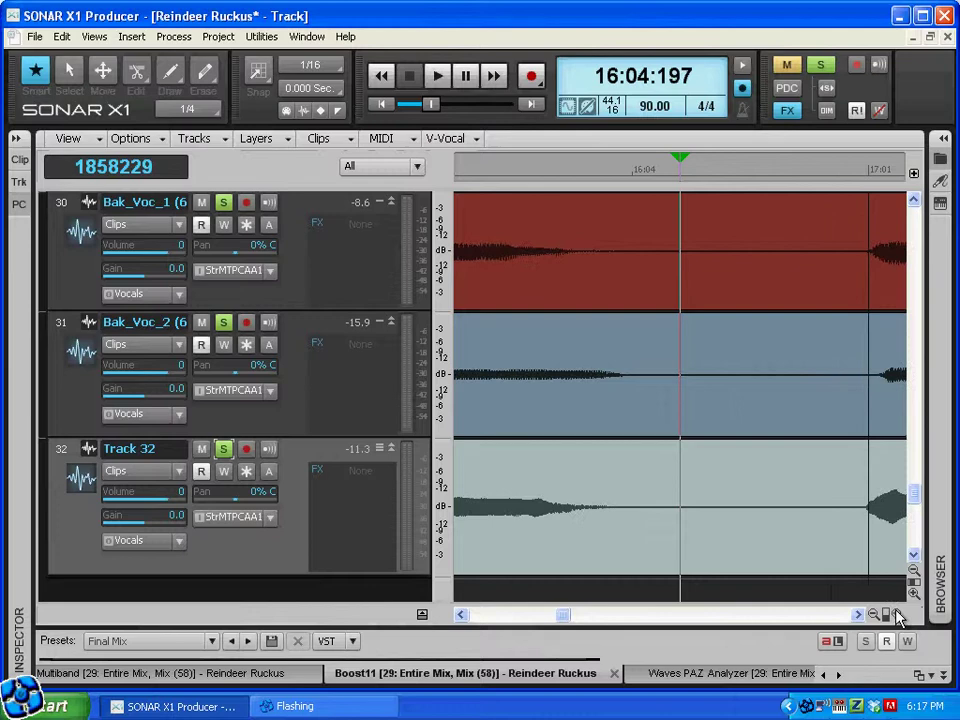
click(897, 615)
click(897, 615)
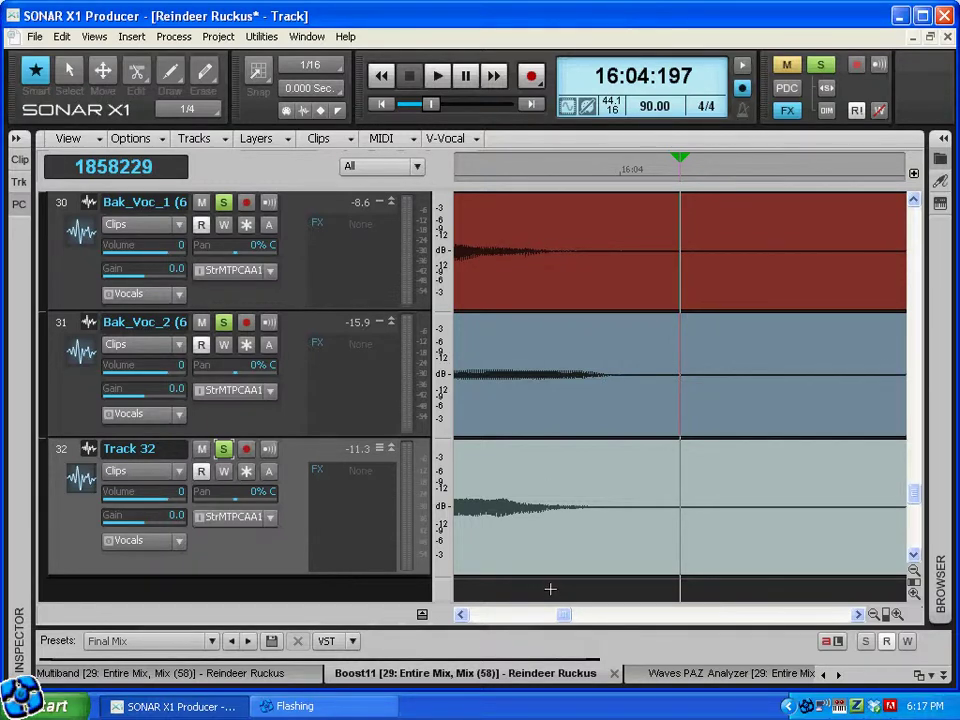
Split all three backing-vocal clips at the 16:03:737 now line with the Split tool, then restore the Smart tool
drag(550, 590, 649, 240)
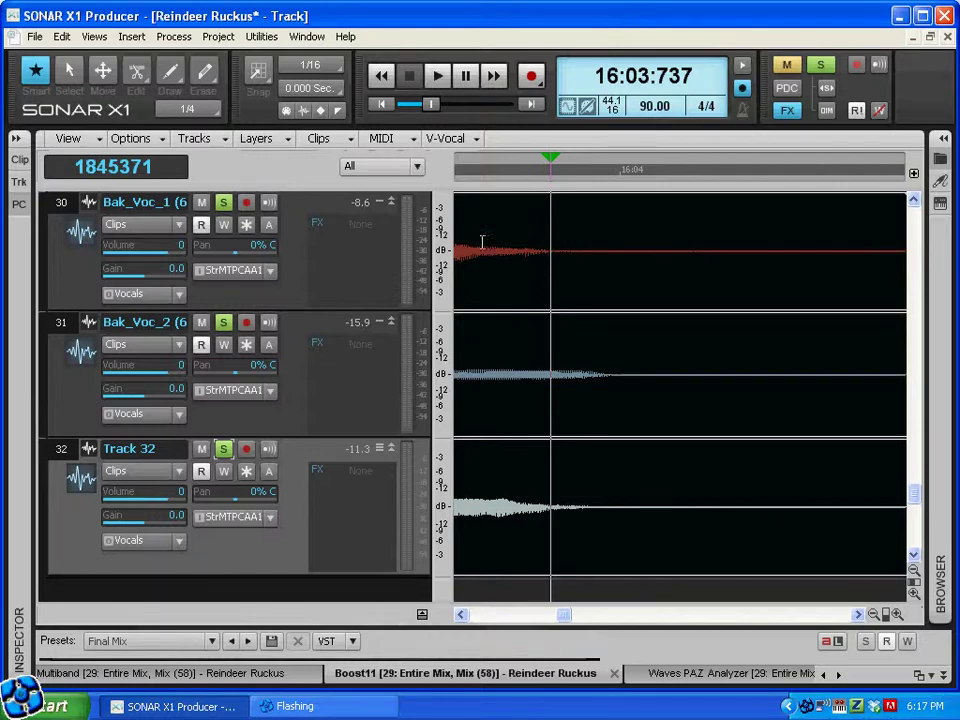
click(136, 70)
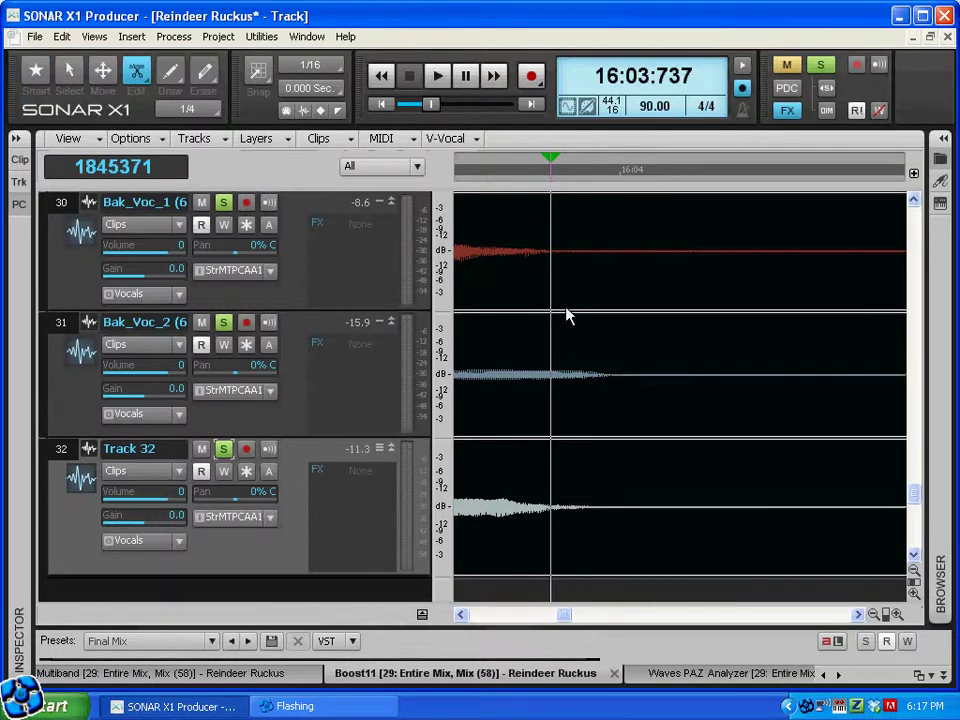
click(551, 268)
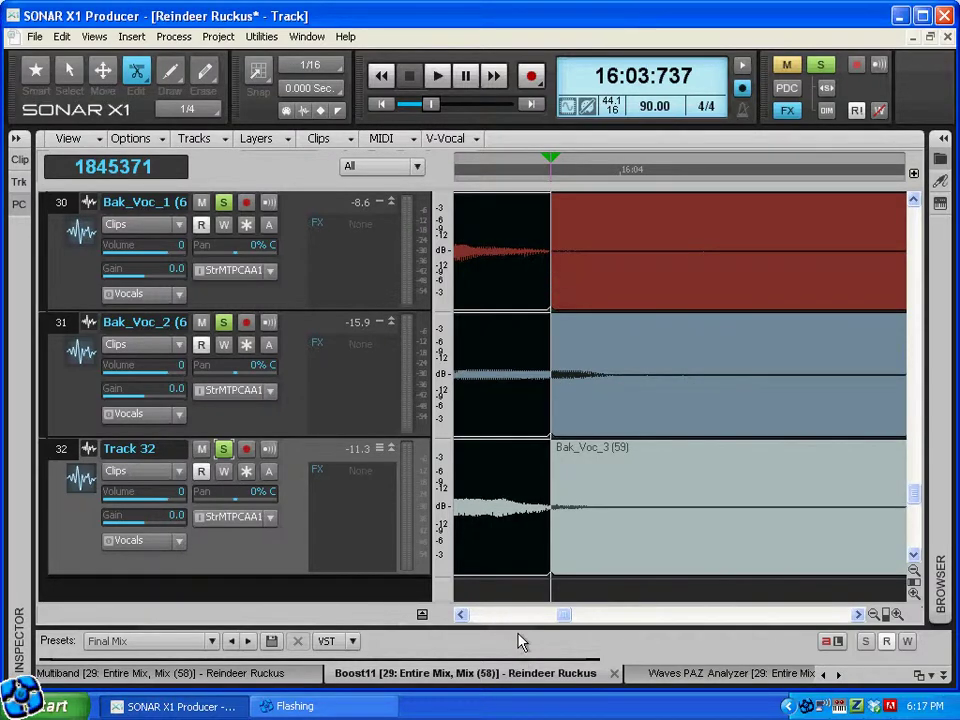
click(37, 71)
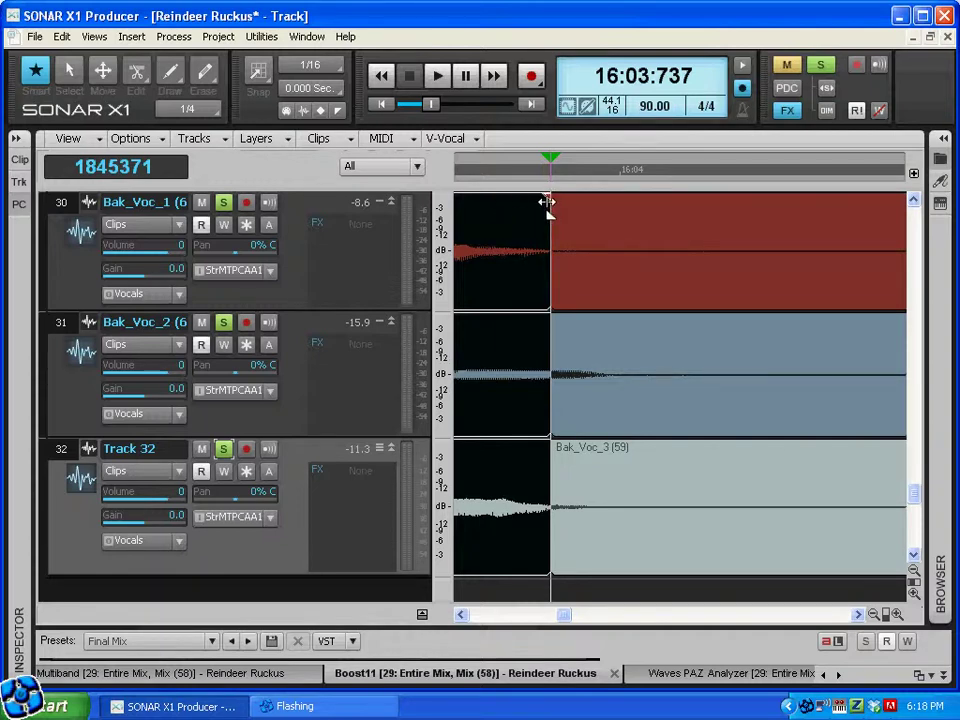
Draw fade-outs on the three vocal clips, ending at the 16:03:737 split
drag(547, 202, 476, 210)
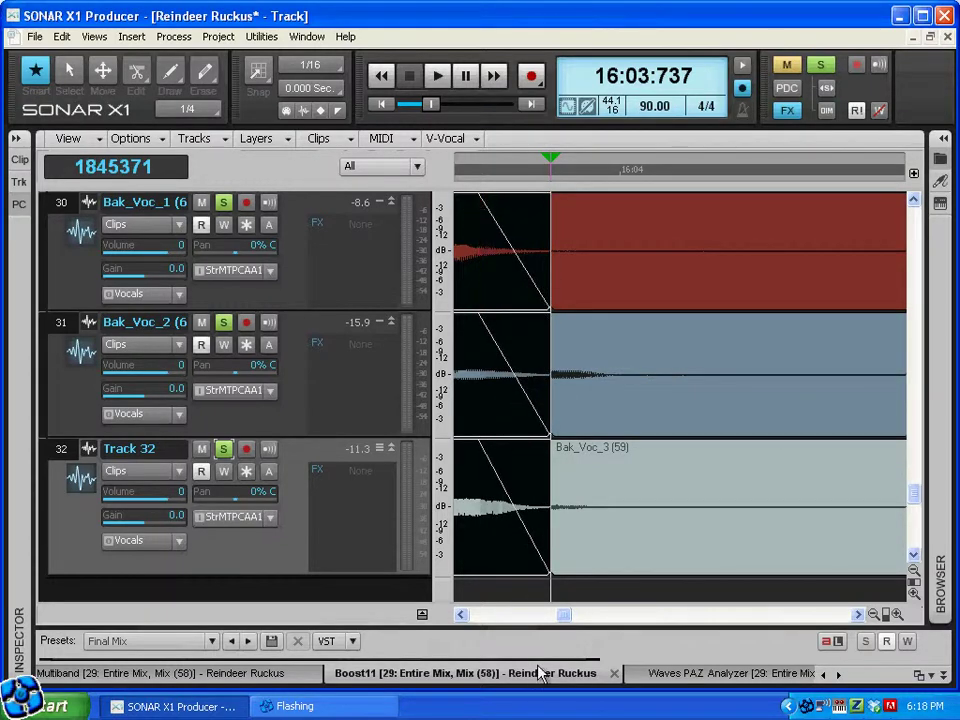
click(460, 614)
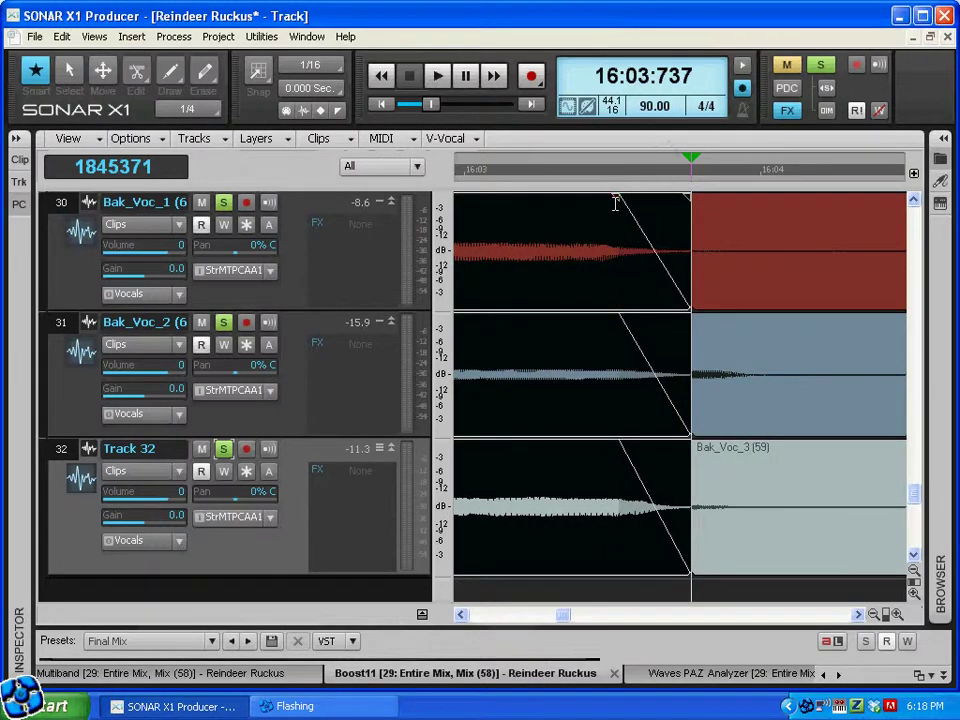
drag(615, 199, 607, 202)
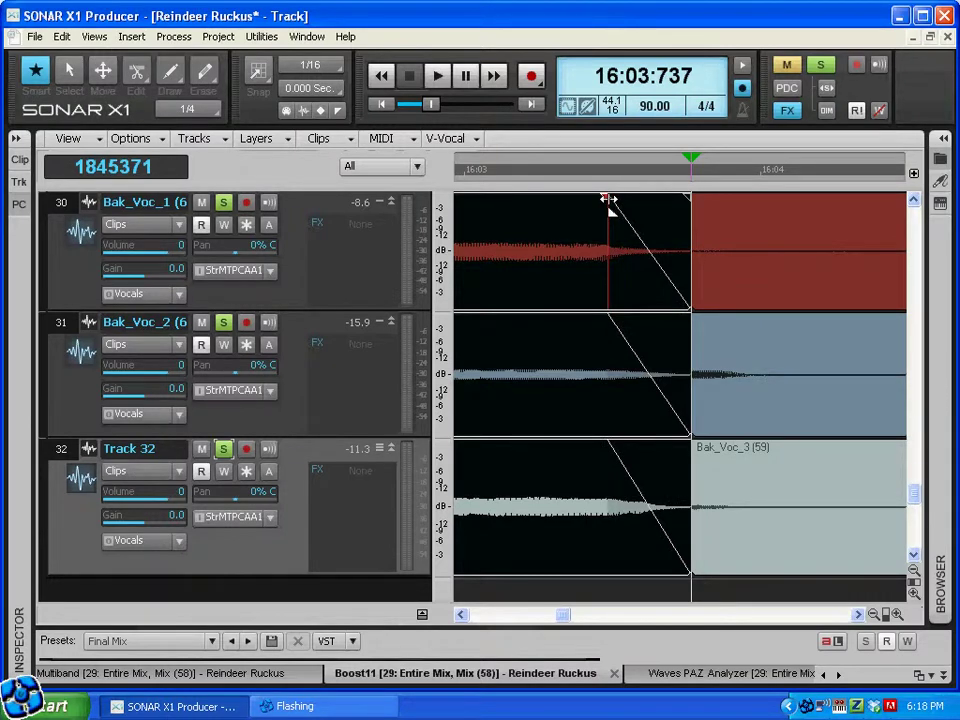
drag(610, 195, 608, 196)
drag(606, 200, 609, 203)
Change the fade-out shape to Fast Curve
right_click(610, 203)
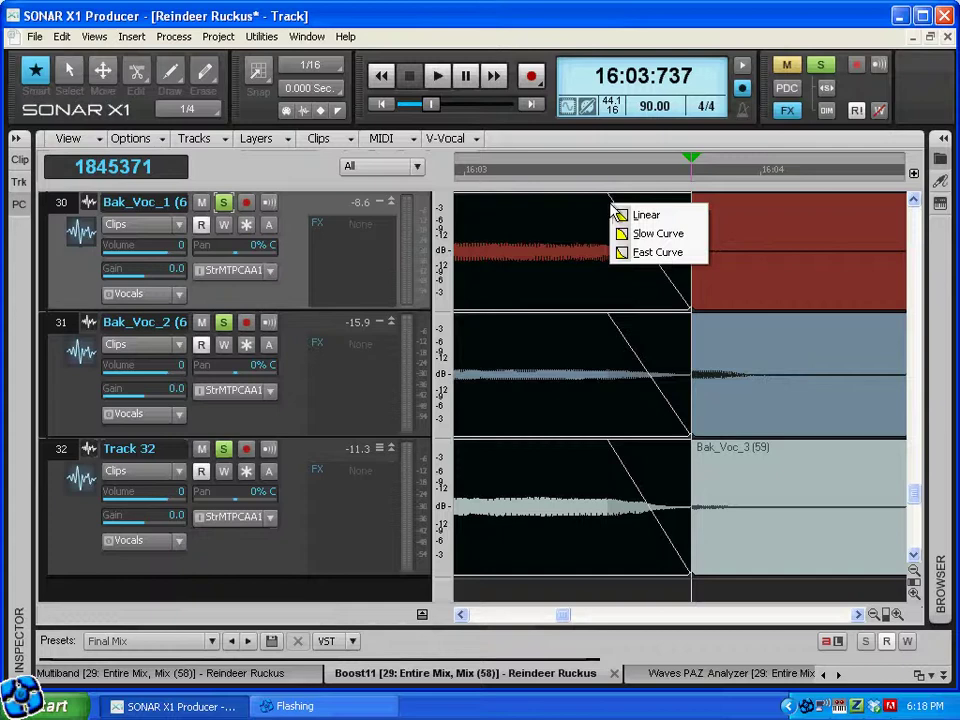
click(643, 253)
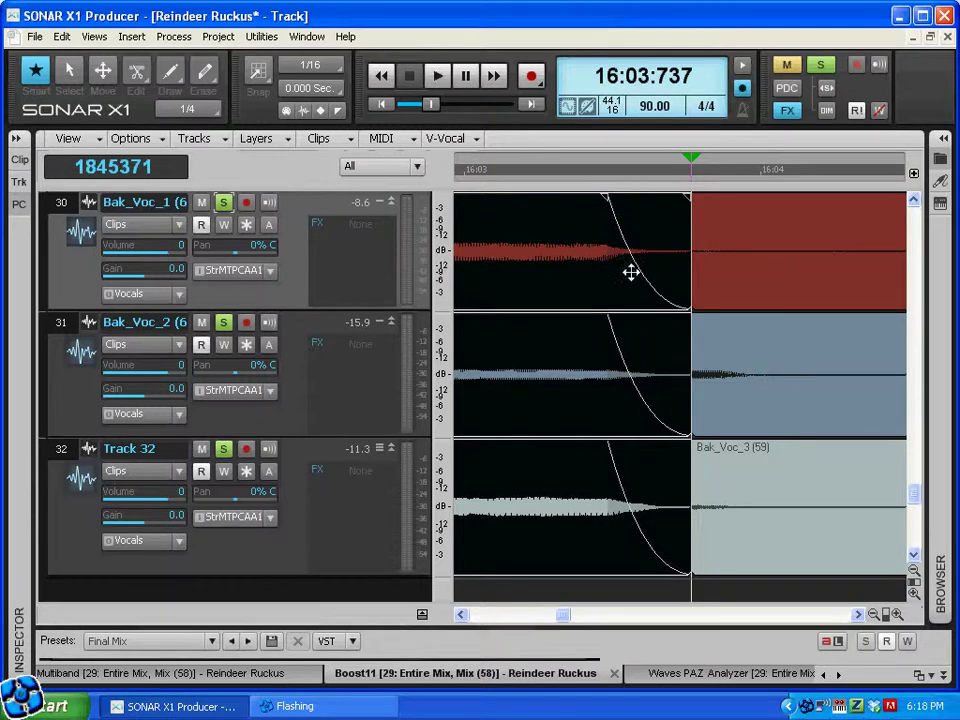
drag(563, 622, 552, 624)
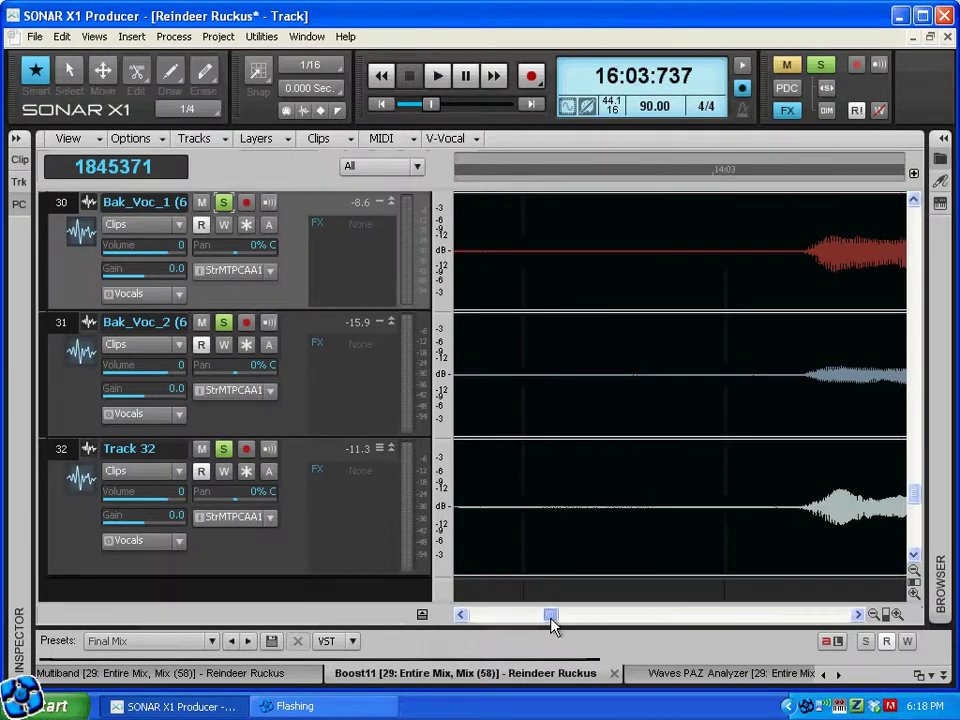
Play the backing vocals from about 14:03 past bar 17 to hear the fade-outs, then stop
click(706, 178)
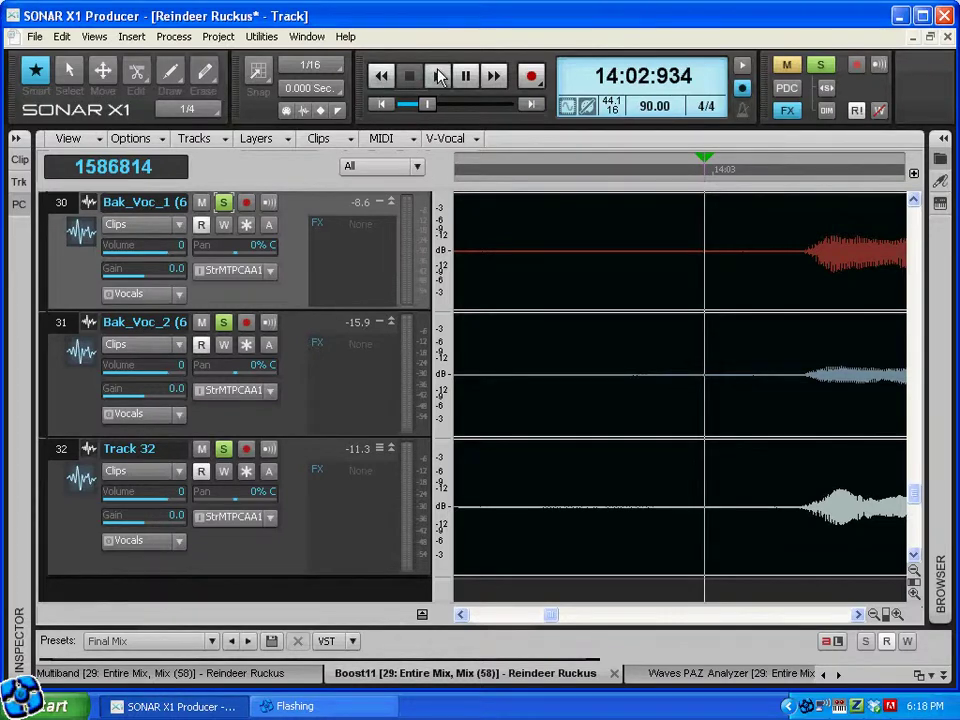
click(440, 77)
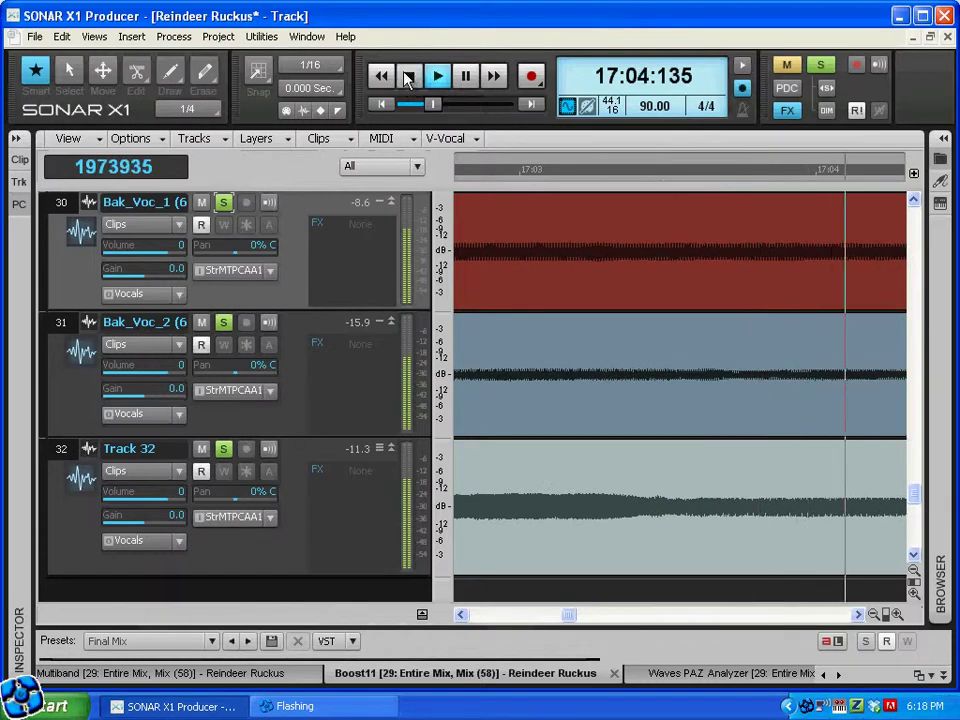
click(407, 77)
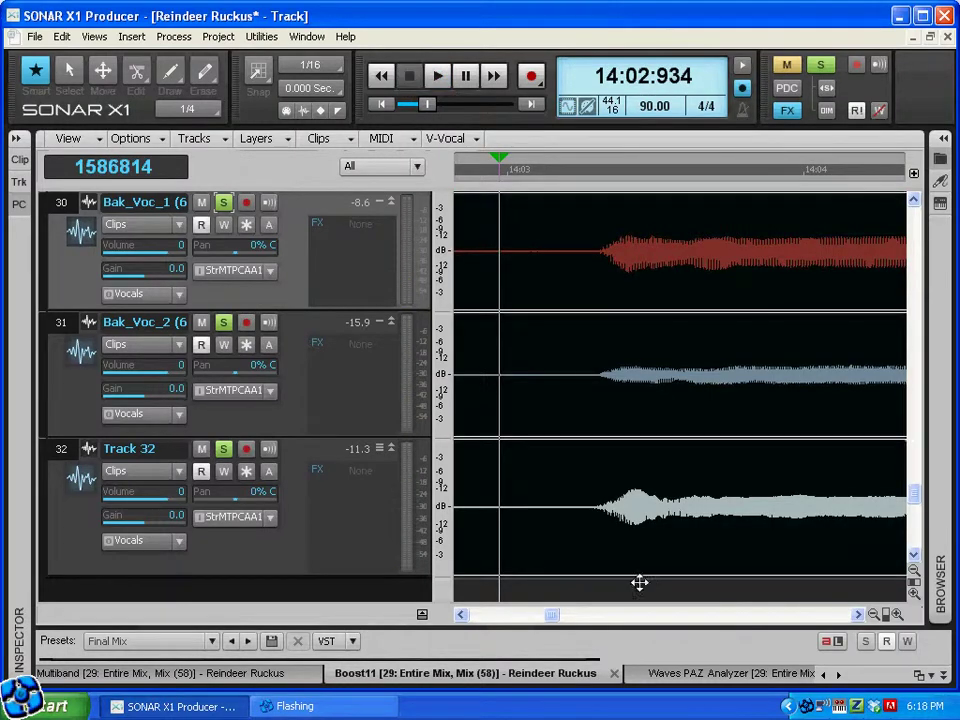
drag(555, 619, 565, 621)
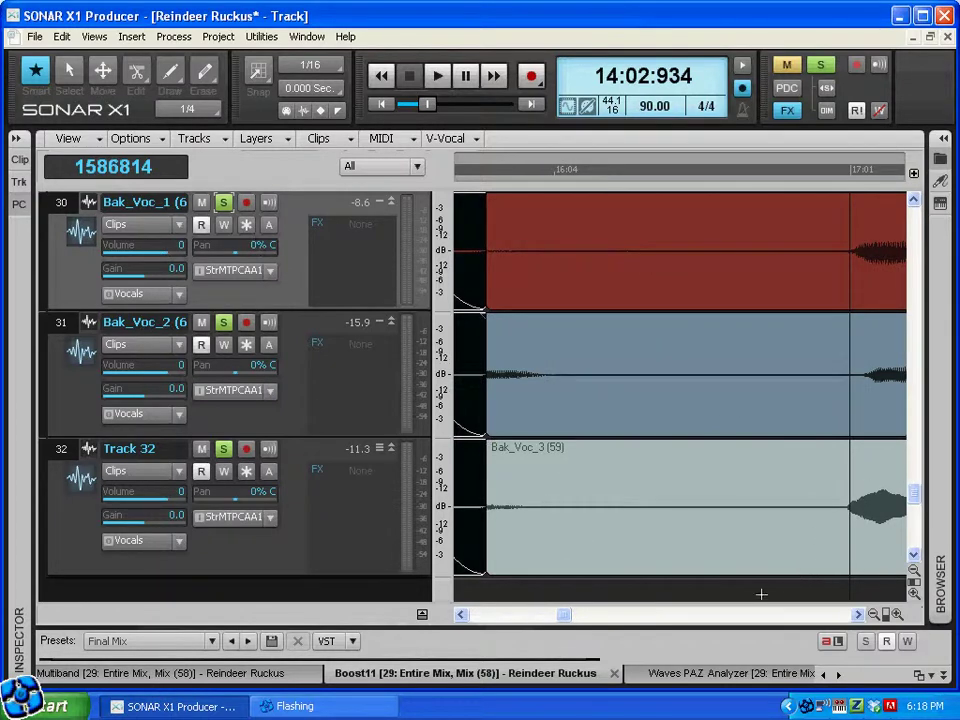
Delete the silent stretch before the second phrase across all three backing-vocal tracks
drag(761, 592, 714, 310)
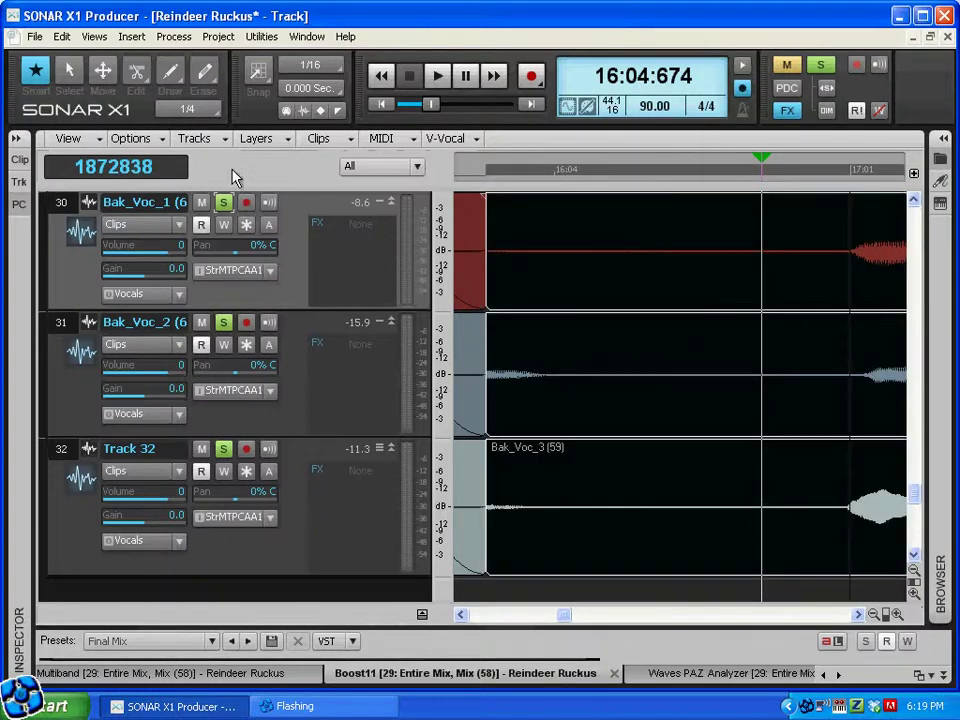
click(140, 74)
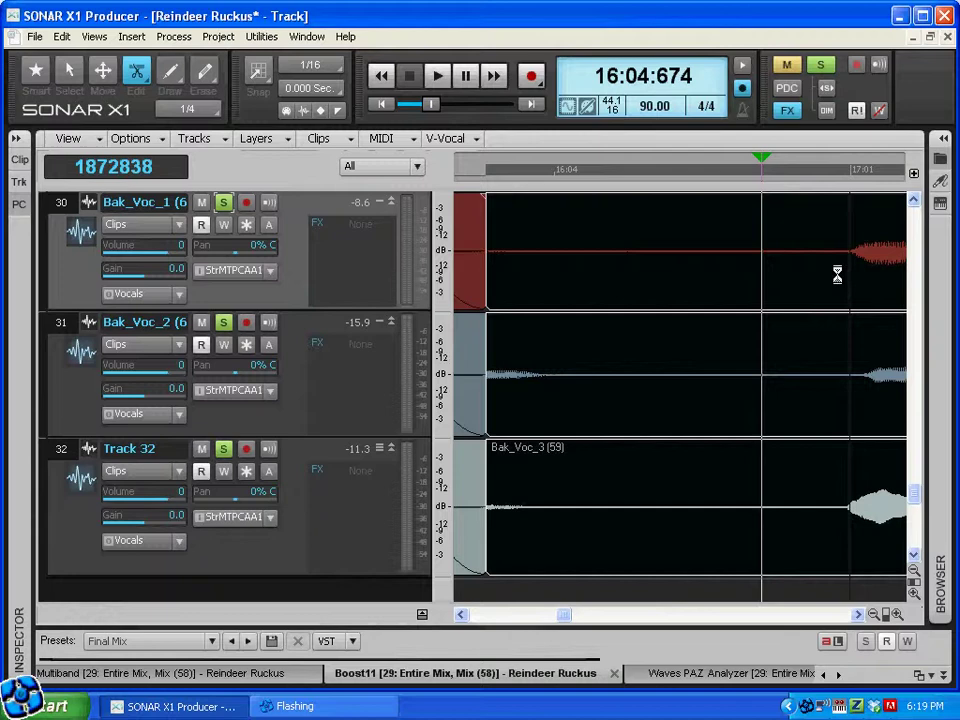
key(Delete)
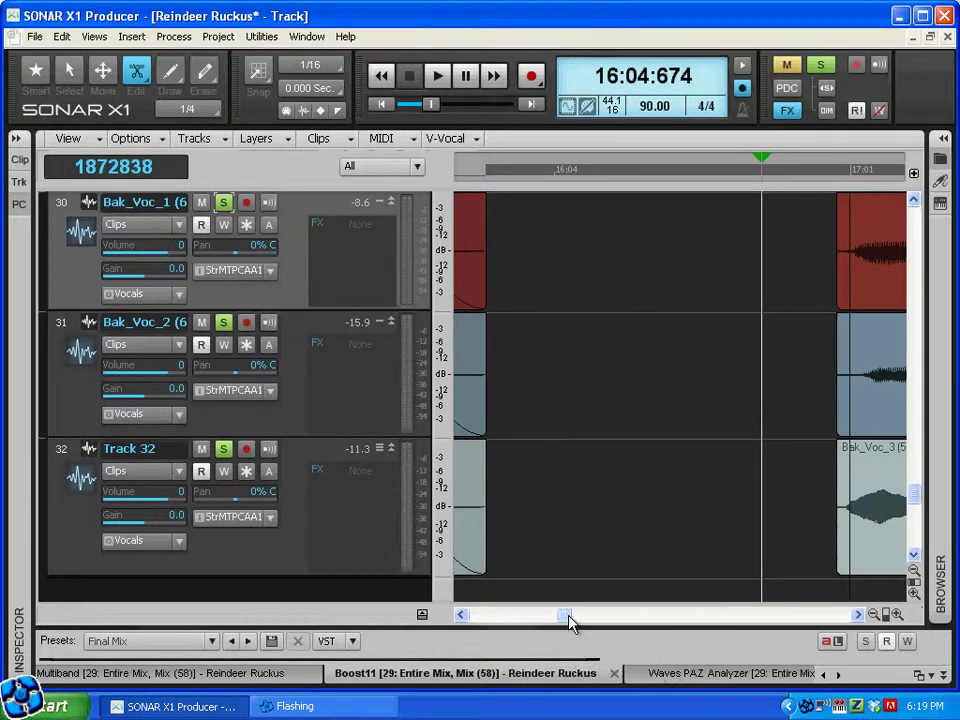
scroll(566, 615, right, 2)
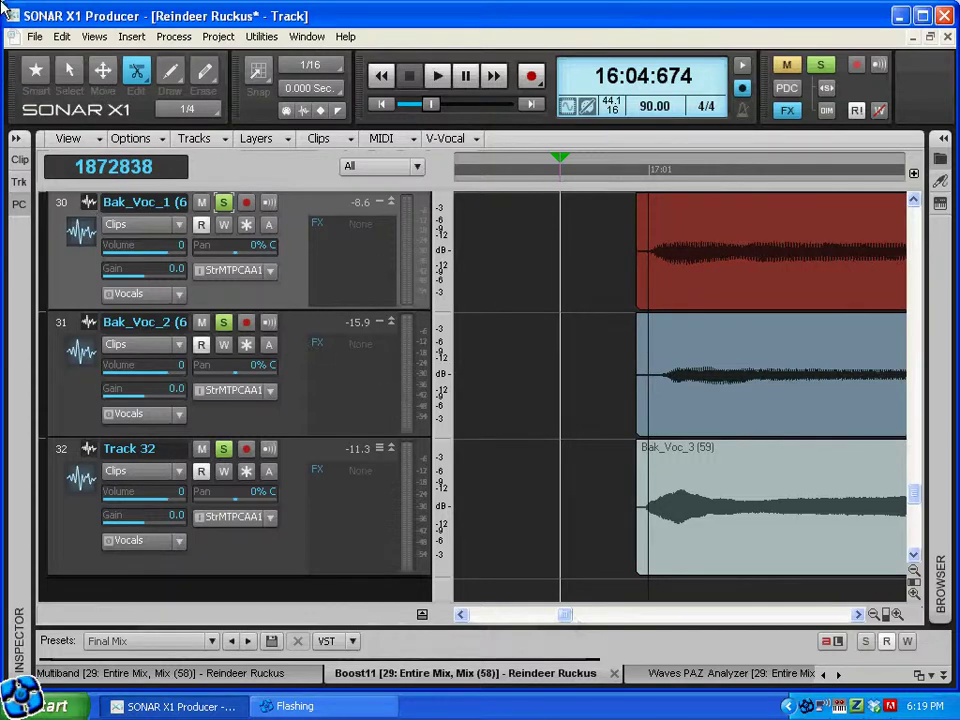
click(437, 77)
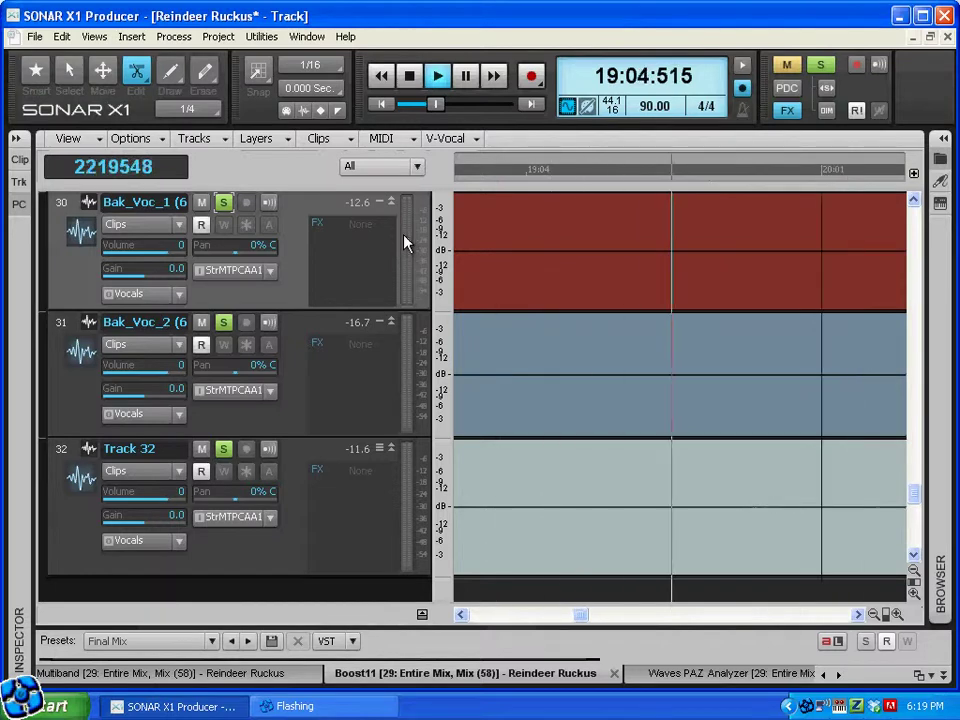
click(409, 76)
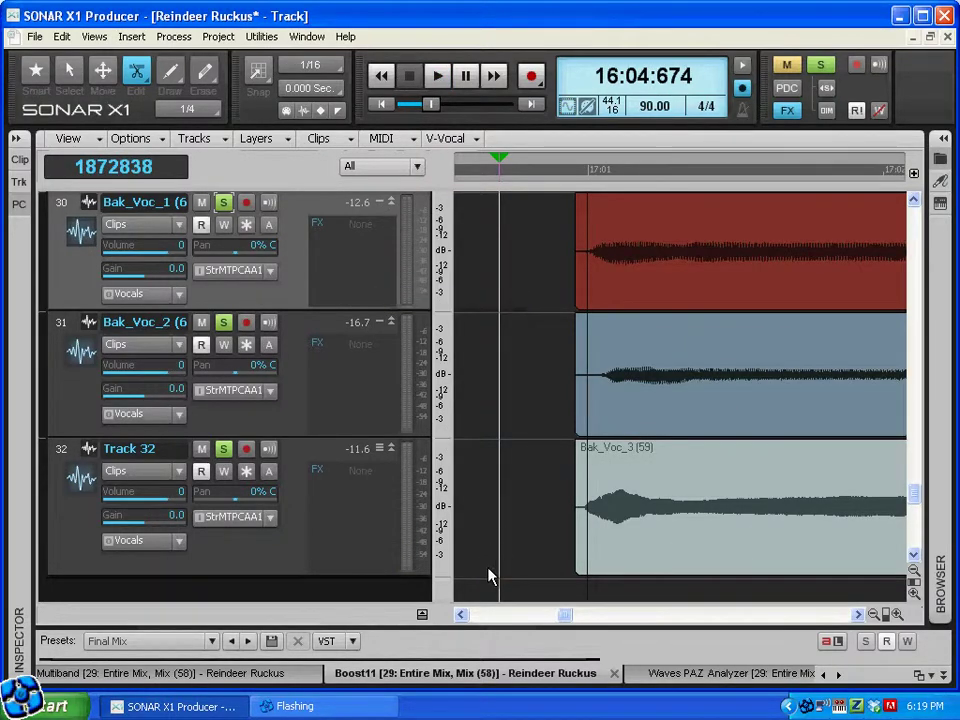
mouse_move(557, 617)
mouse_down()
mouse_move(568, 619)
mouse_move(551, 627)
mouse_move(553, 619)
mouse_up()
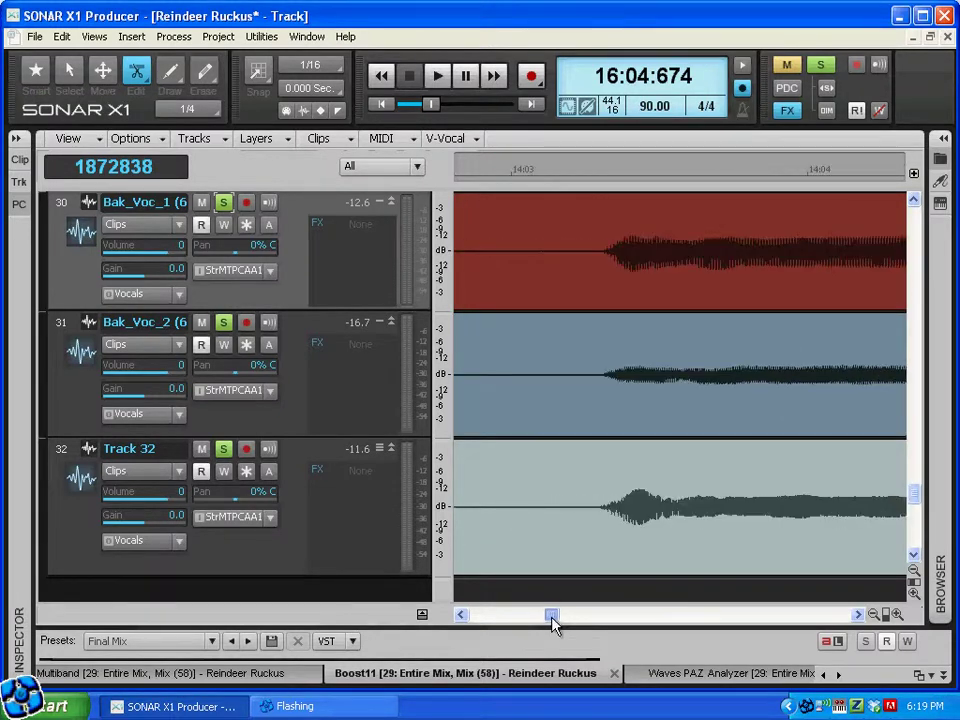
Unsolo all tracks and play the full mix from 14:02 past bar 19, then stop
click(874, 615)
click(874, 615)
click(874, 615)
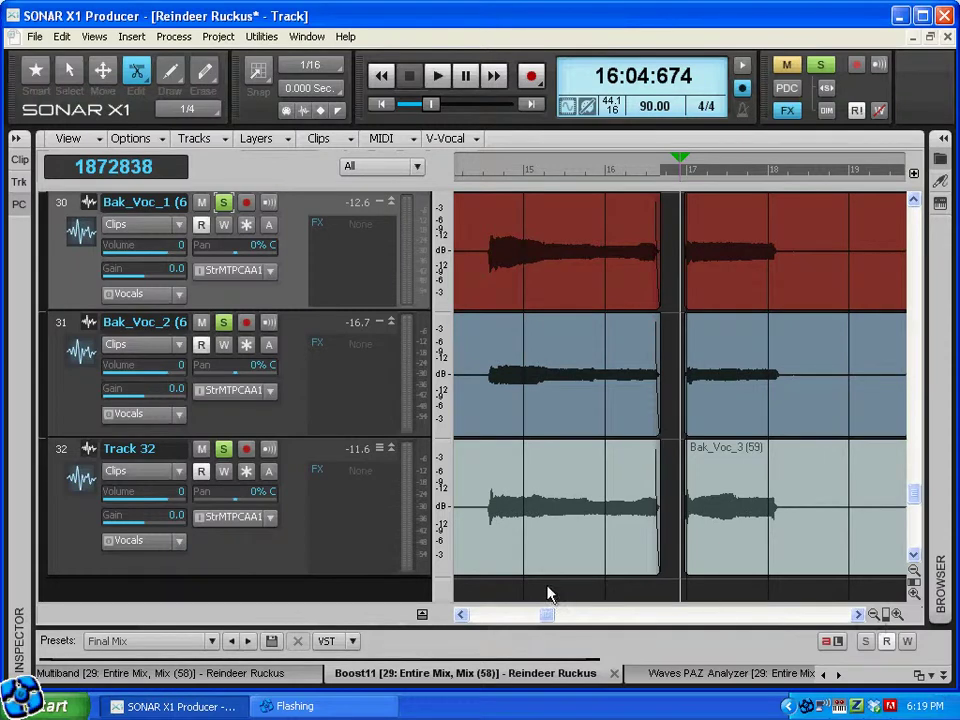
drag(547, 617, 531, 625)
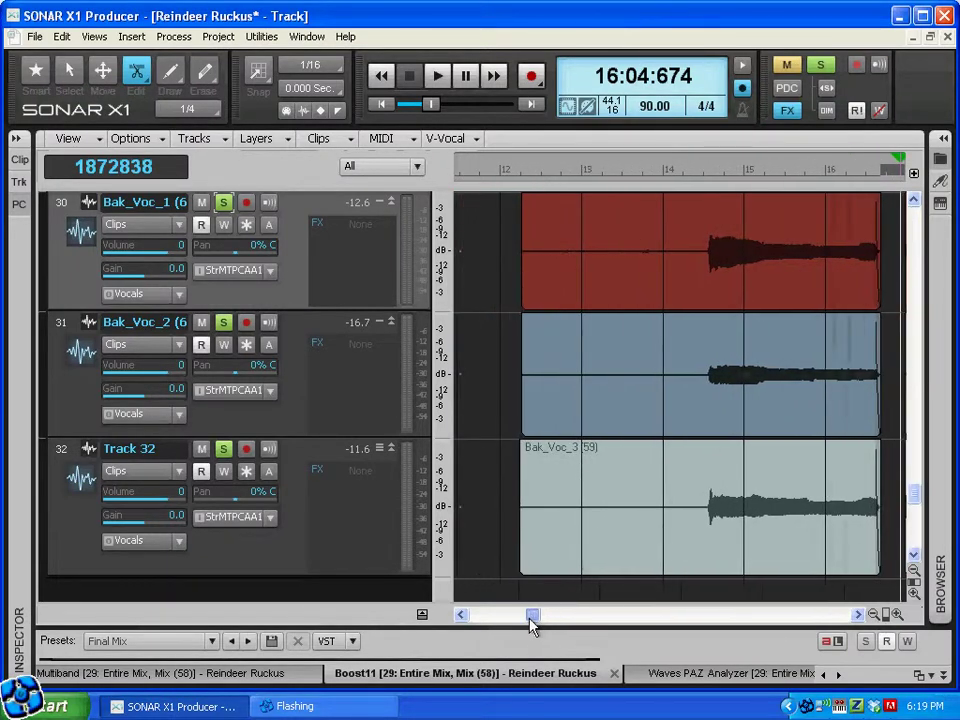
click(686, 178)
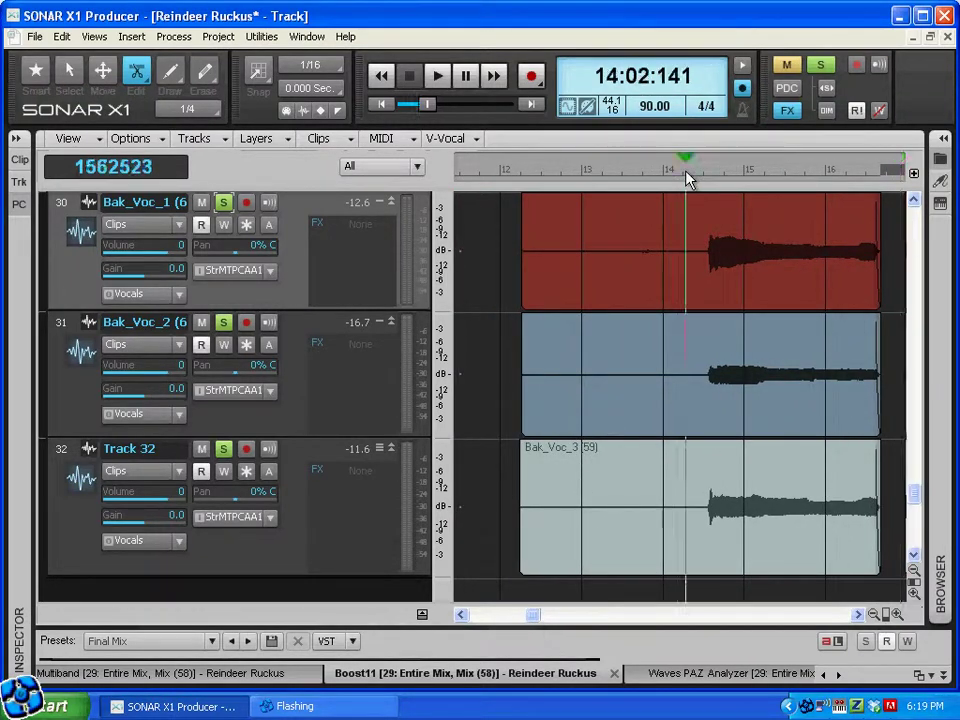
click(822, 65)
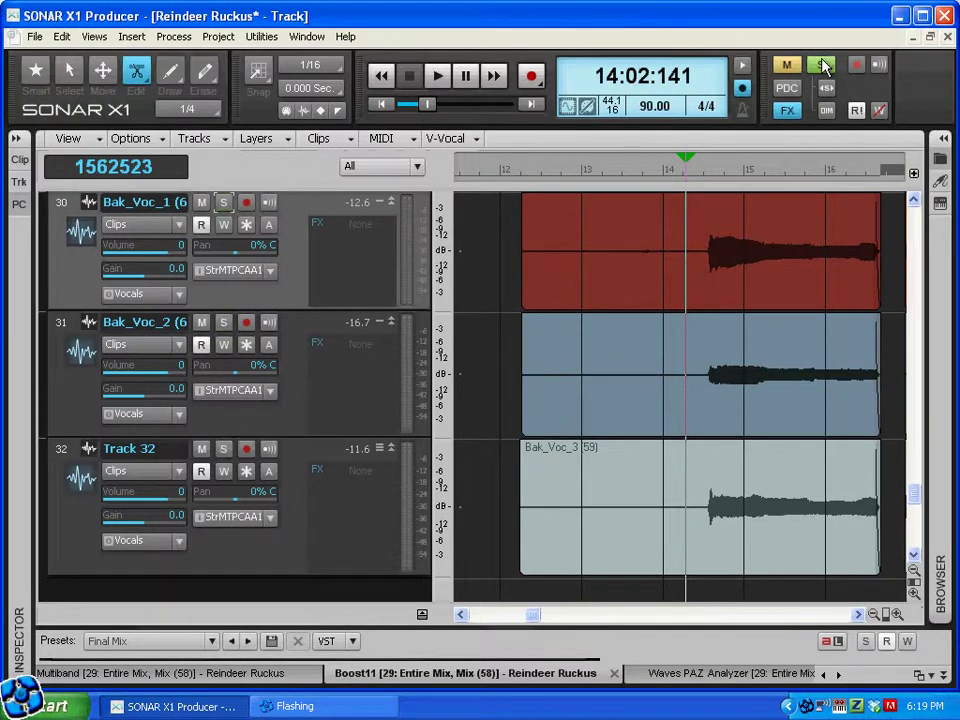
click(437, 78)
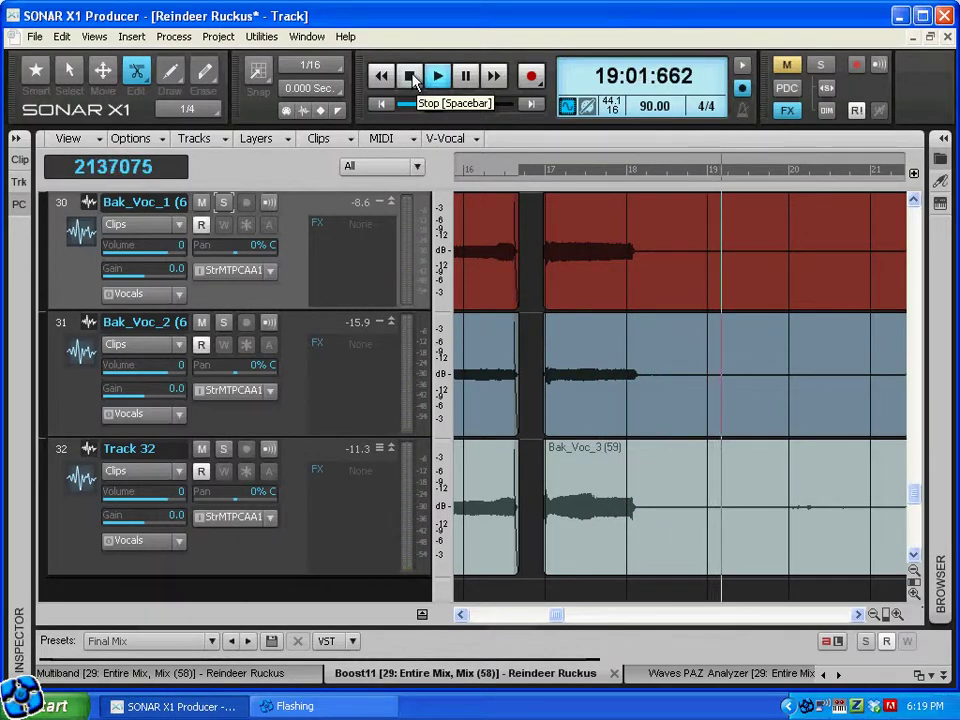
click(412, 77)
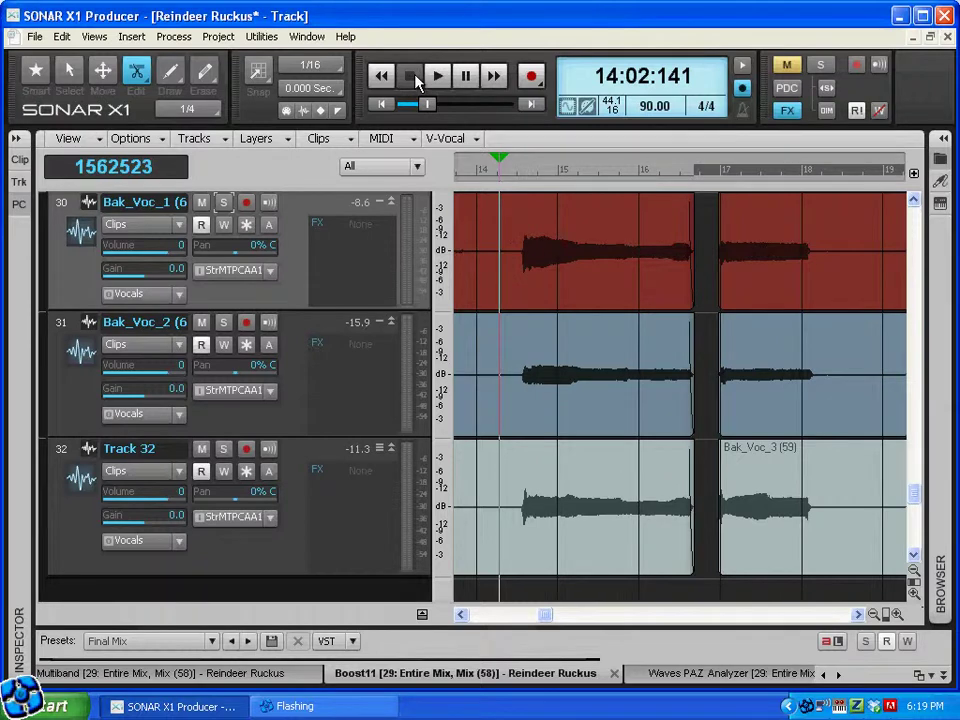
Zoom in at bar 17 and mark where the Bak_Voc_3 second phrase begins as the reference
click(717, 178)
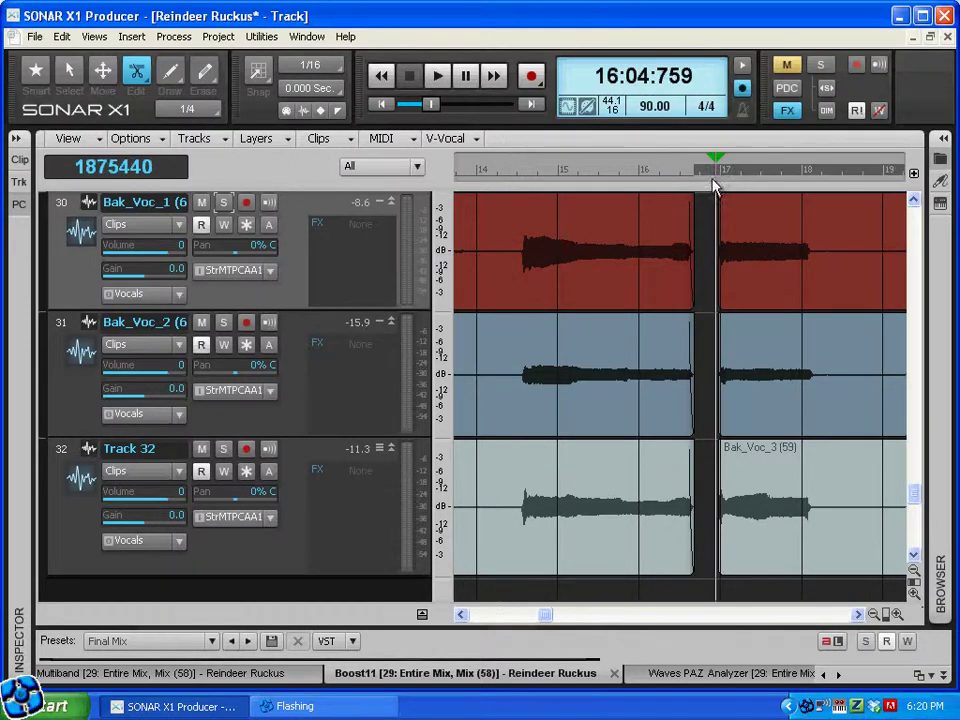
click(897, 615)
click(897, 615)
click(897, 615)
click(897, 615)
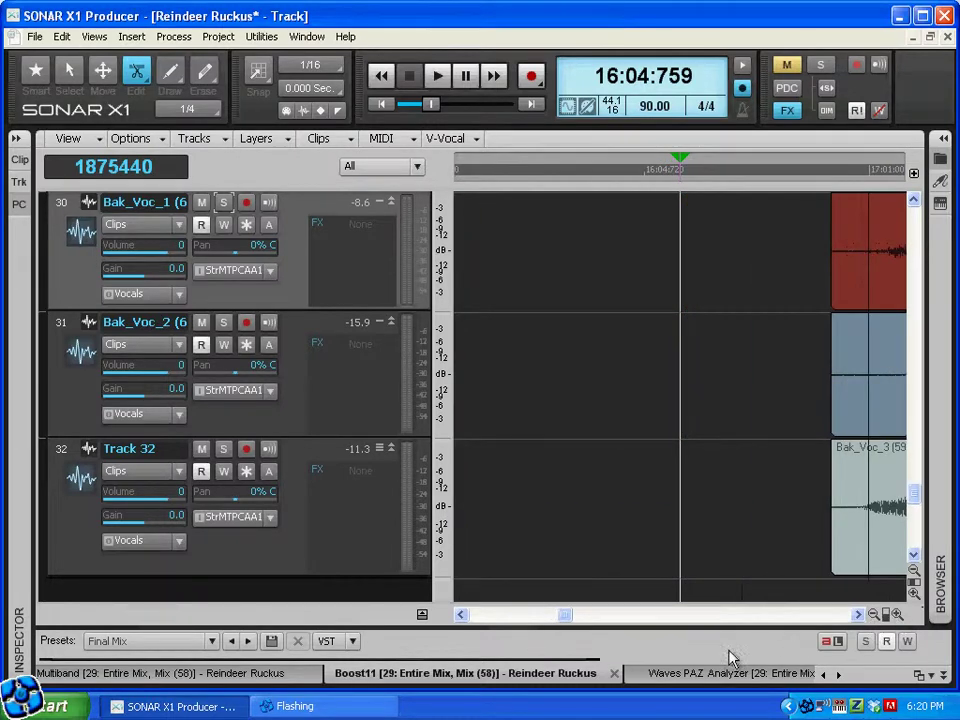
drag(566, 619, 566, 619)
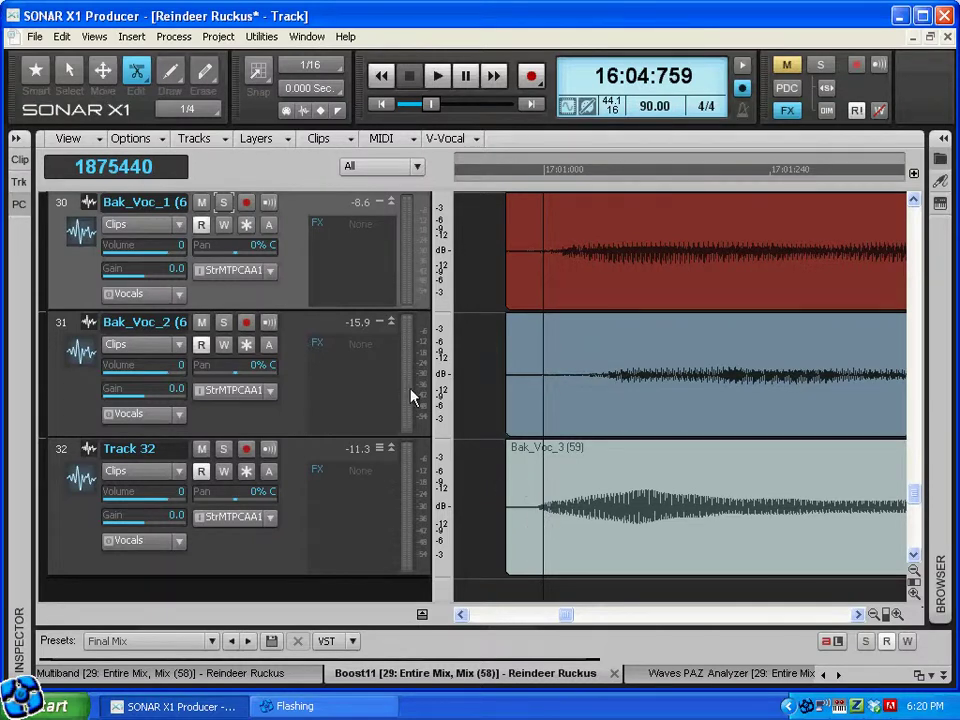
click(37, 78)
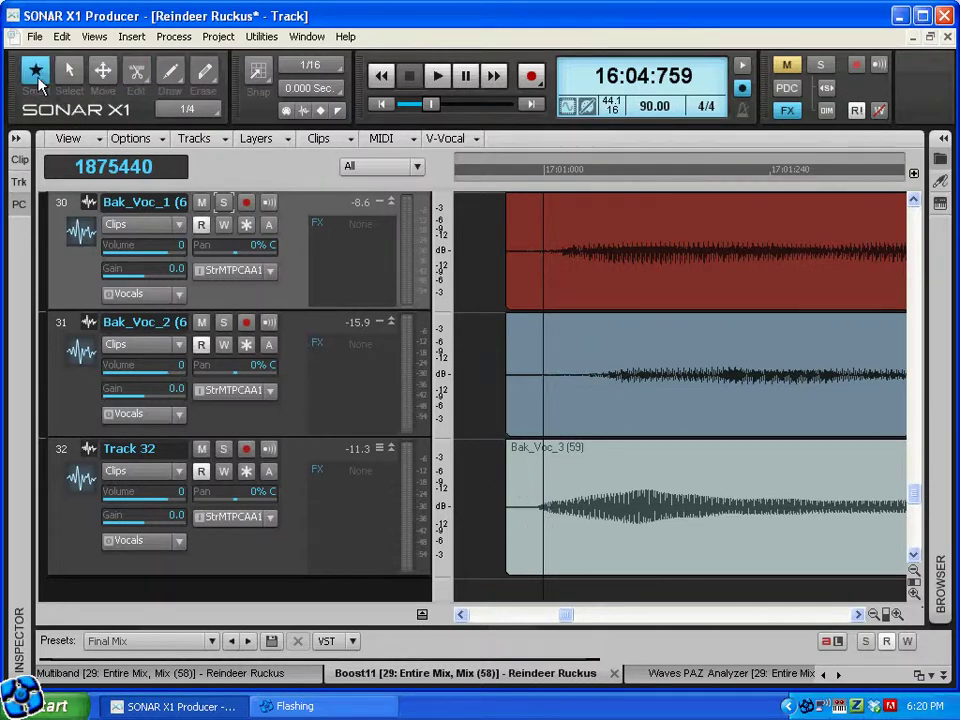
click(537, 521)
click(537, 511)
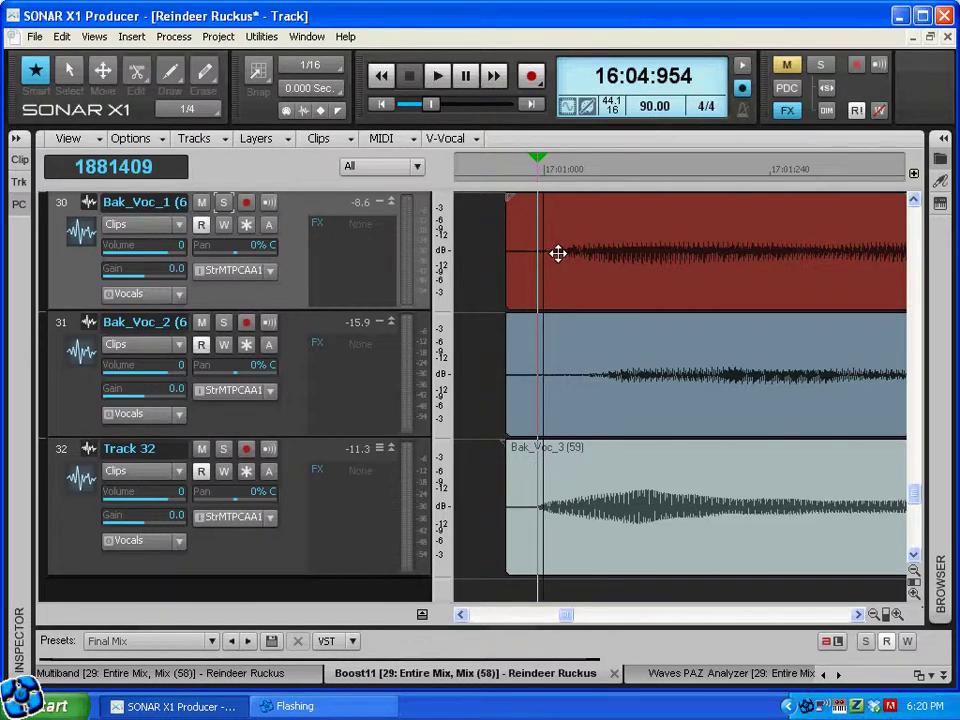
Slide the Bak_Voc_1 and Bak_Voc_2 clips earlier to match Bak_Voc_3, saving the project
drag(558, 264, 540, 282)
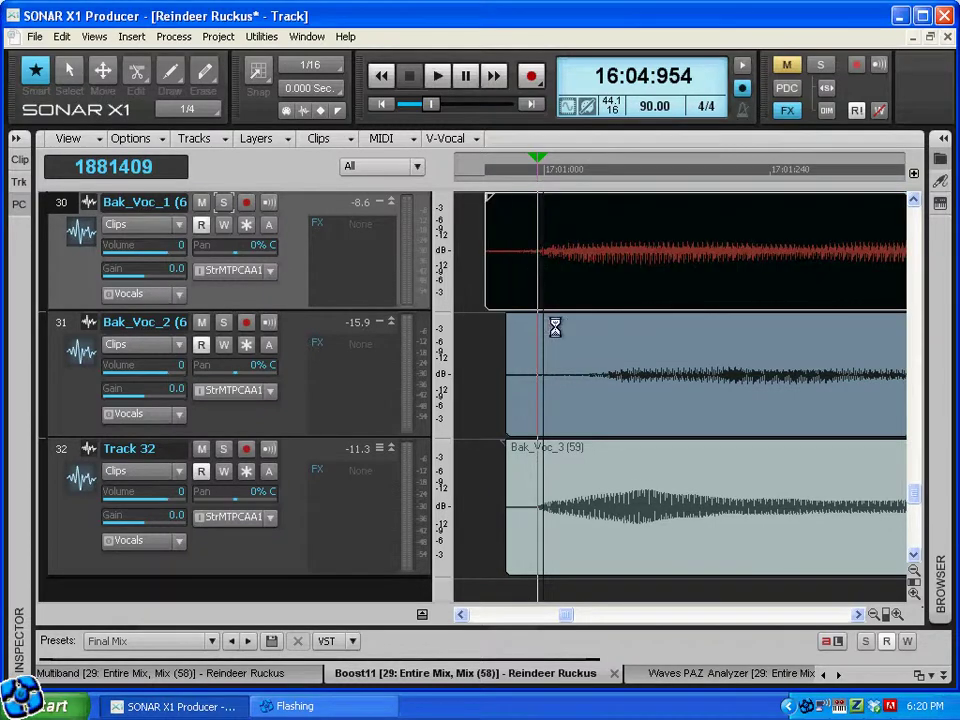
key(ctrl+s)
drag(594, 385, 538, 395)
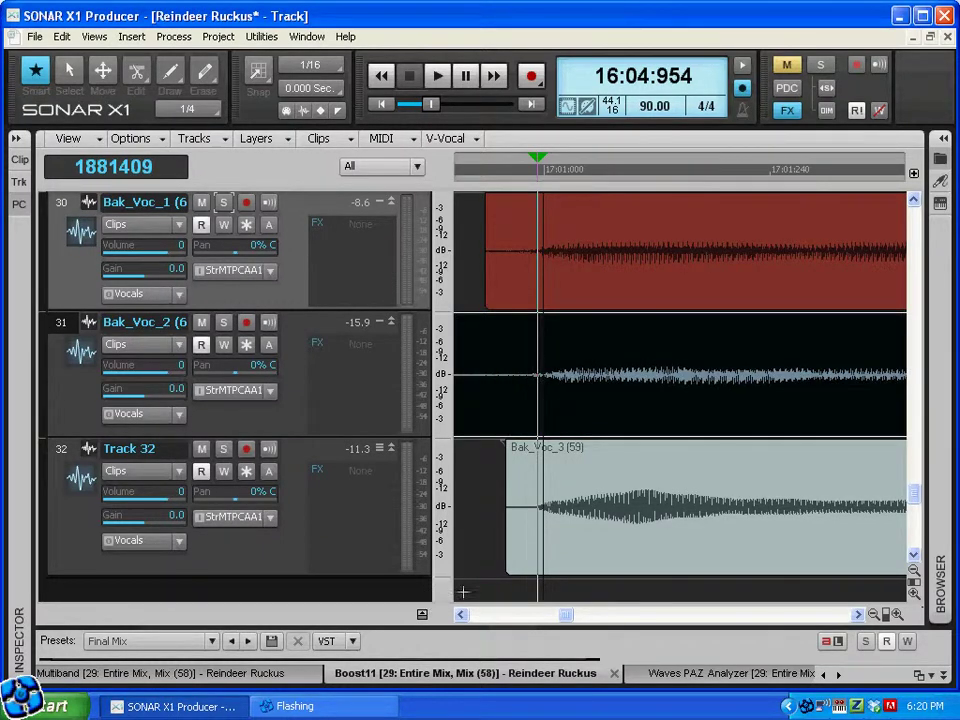
click(858, 615)
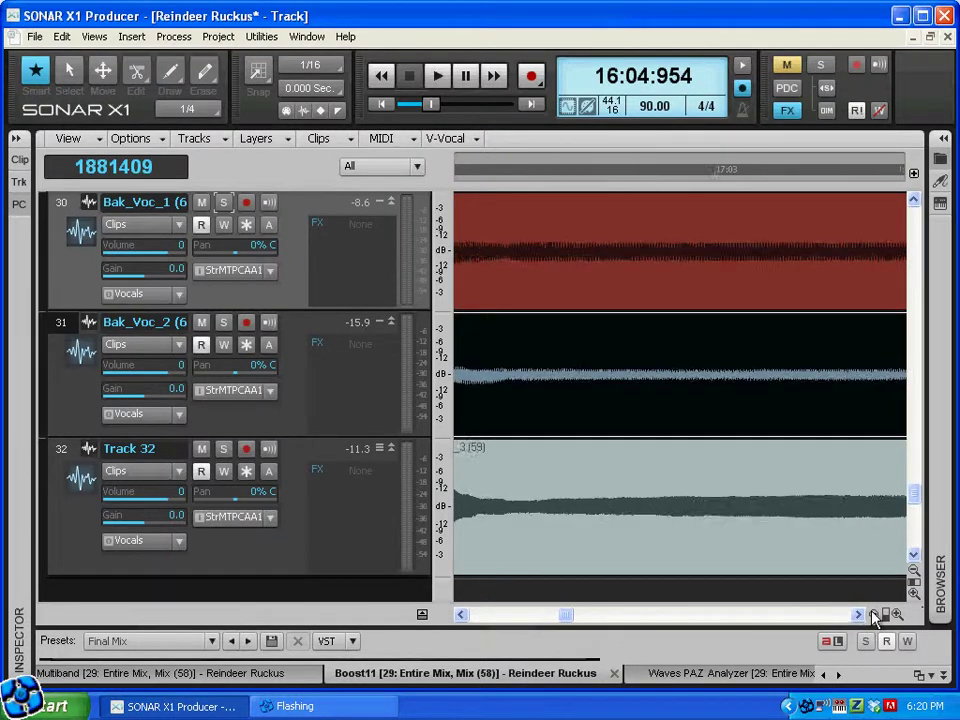
click(873, 615)
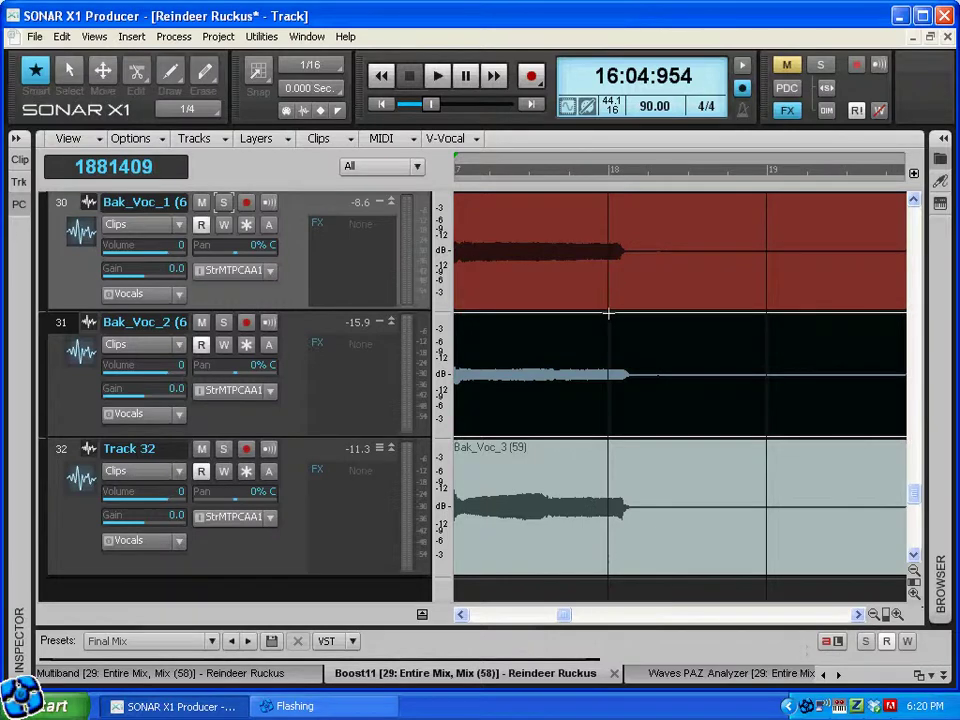
click(858, 615)
click(858, 615)
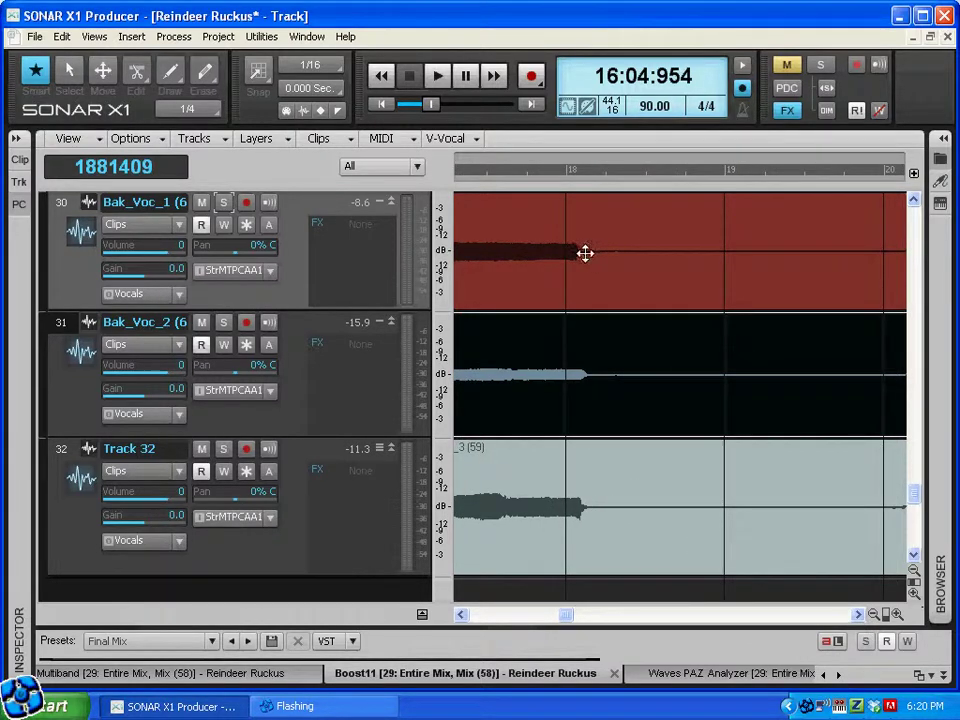
click(587, 247)
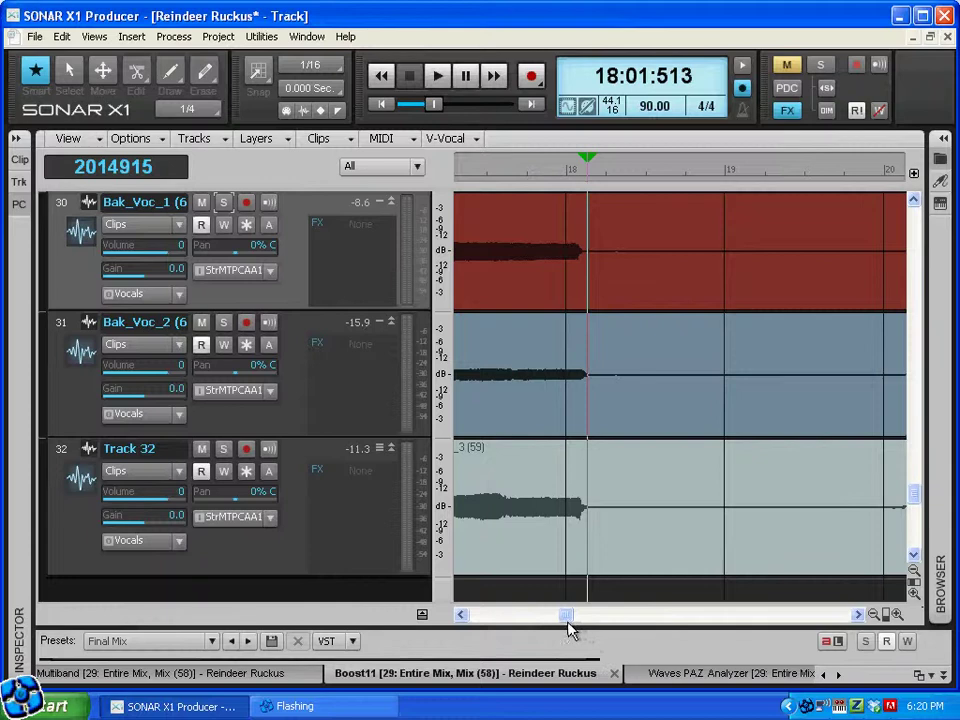
drag(567, 621, 533, 621)
Solo Bak_Voc_1, Bak_Voc_2 and Track 32, then play from 11:04 past bar 19 and stop
click(624, 334)
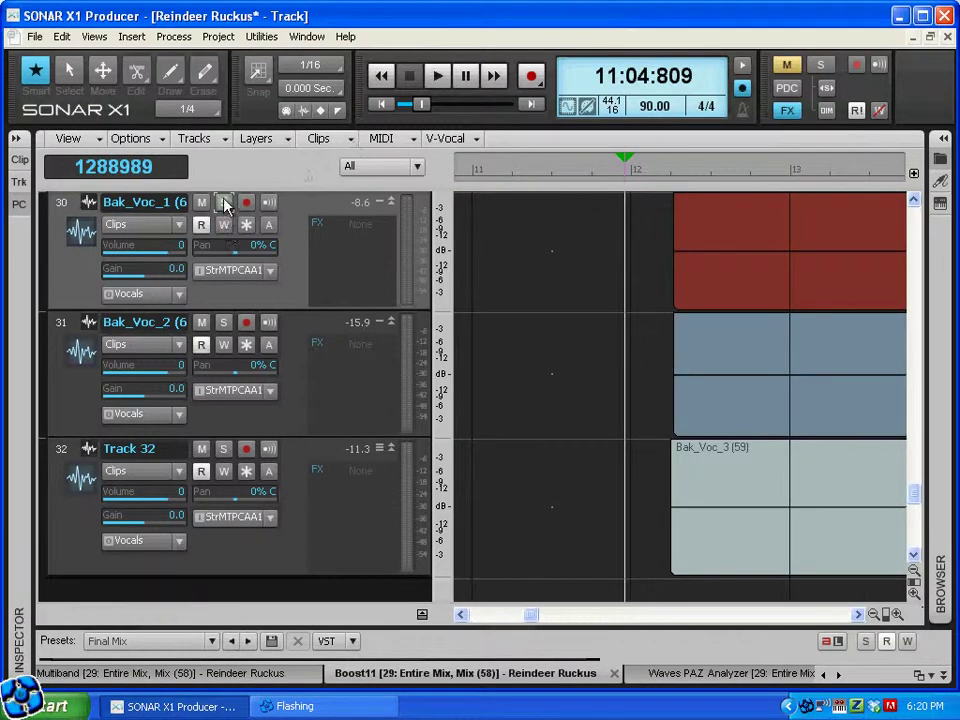
click(224, 202)
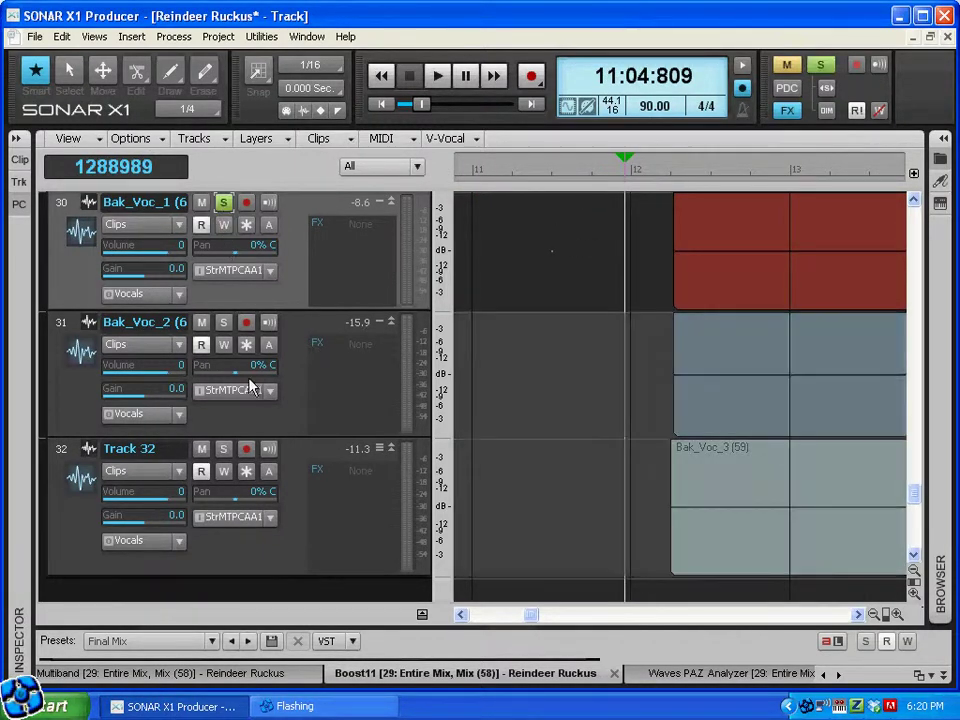
click(223, 322)
click(224, 450)
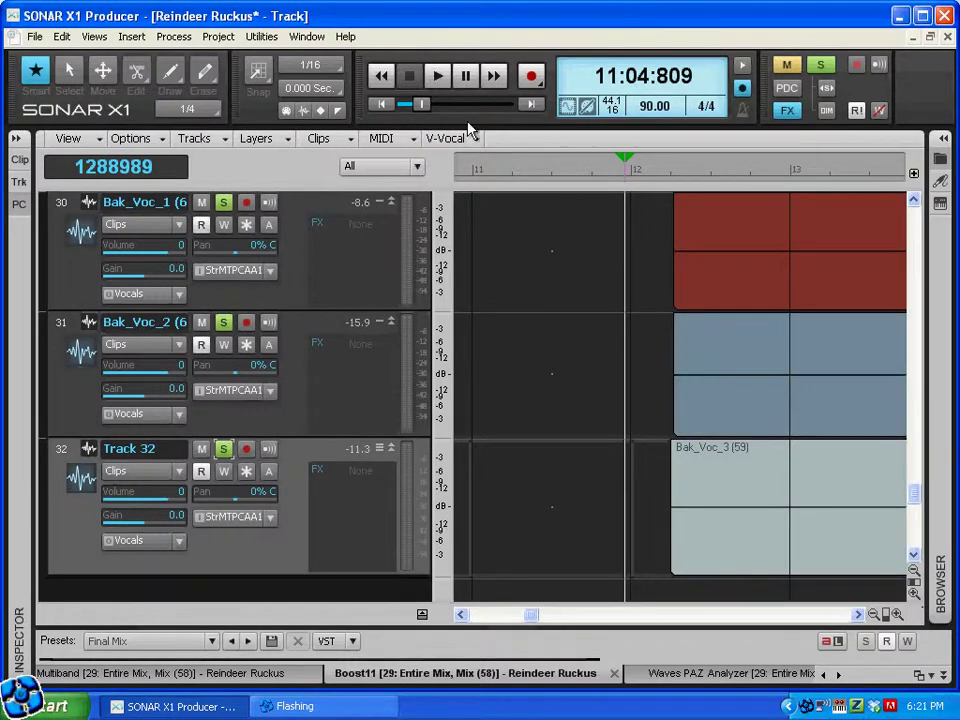
click(438, 77)
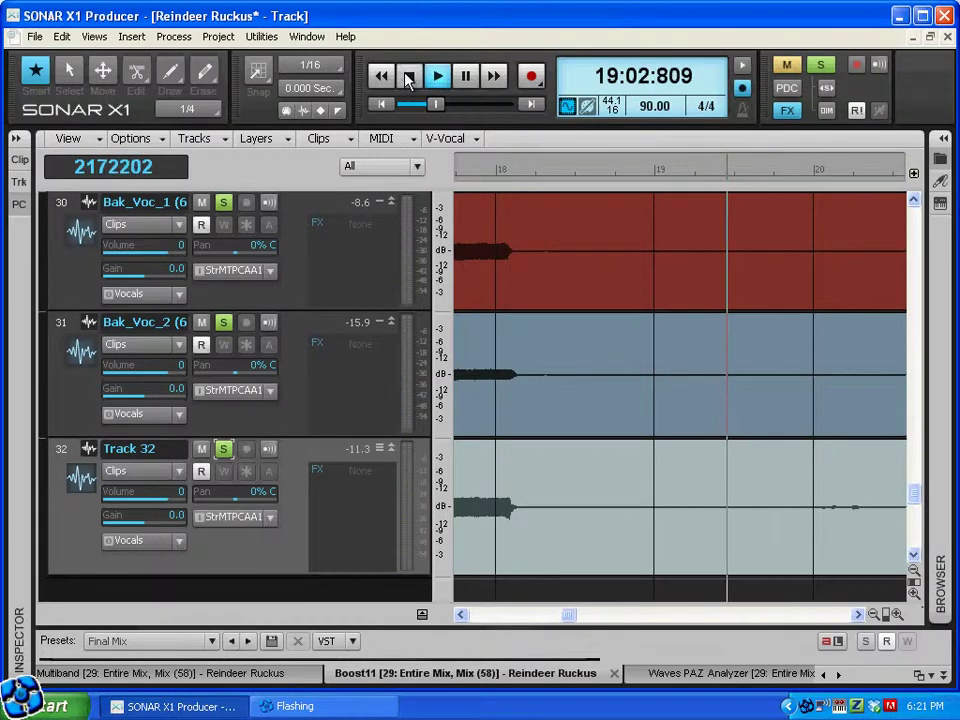
click(408, 79)
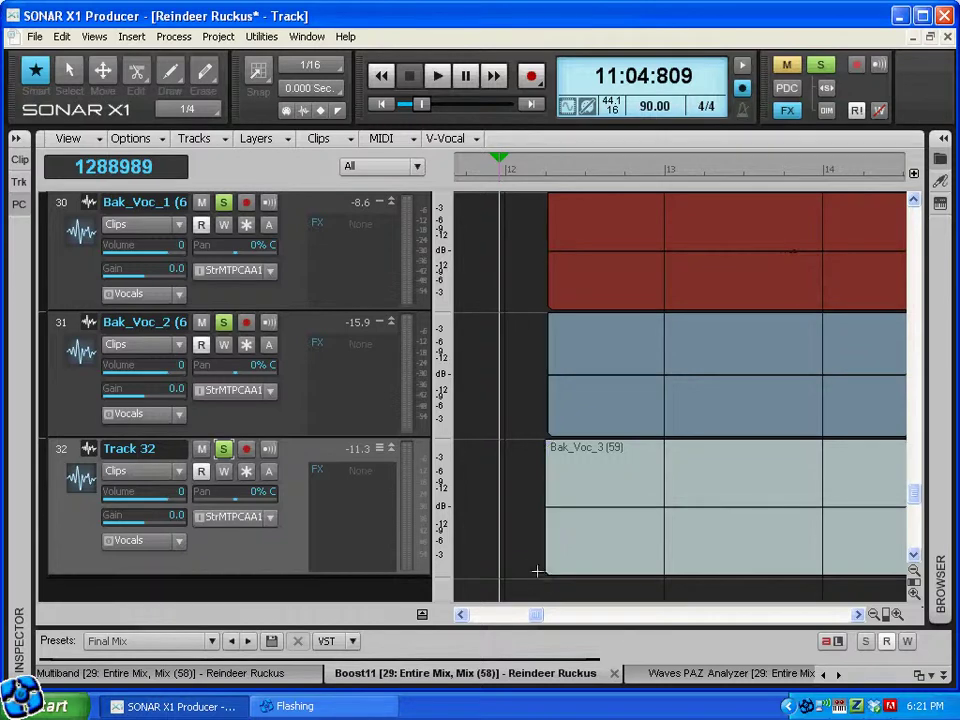
Trim the silent starts of all three backing-vocal clips to just before their first phrase near bar 14
click(858, 615)
click(858, 615)
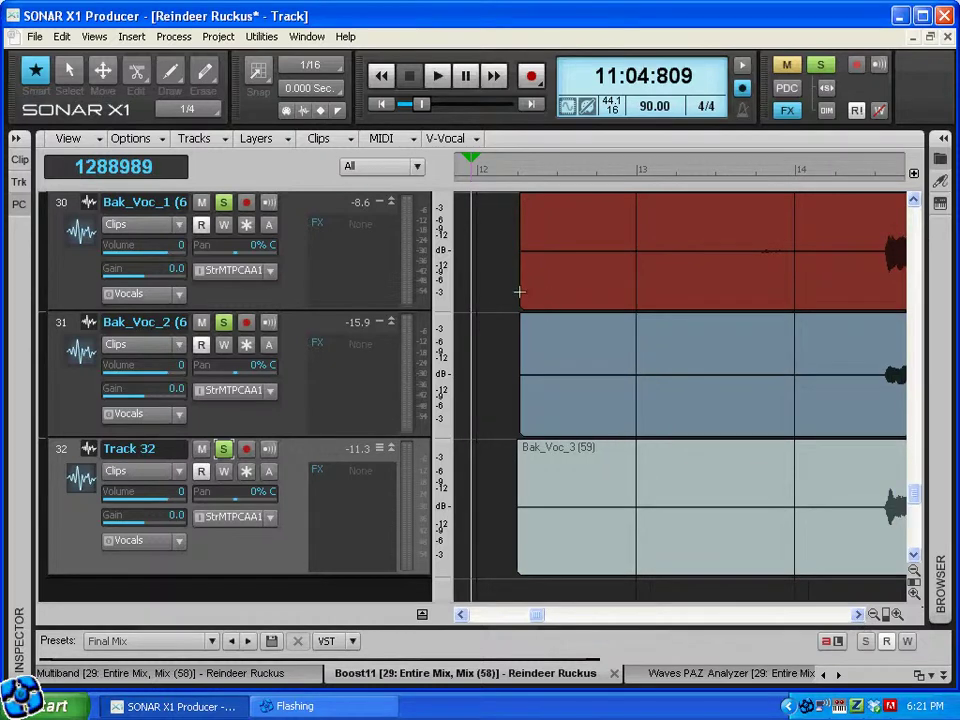
drag(497, 252, 666, 577)
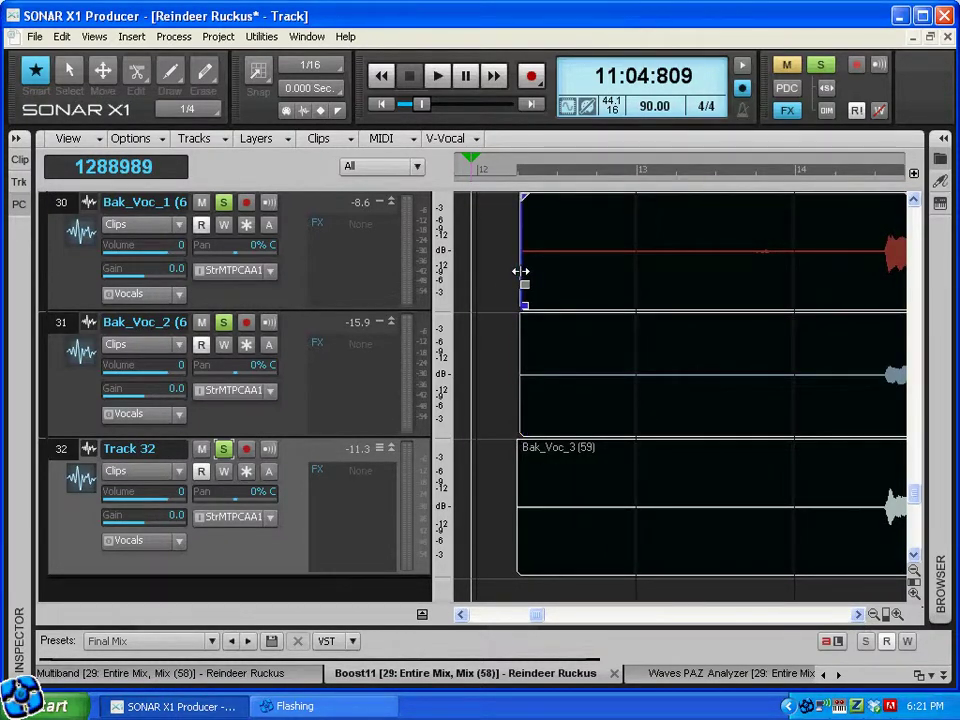
drag(520, 271, 862, 268)
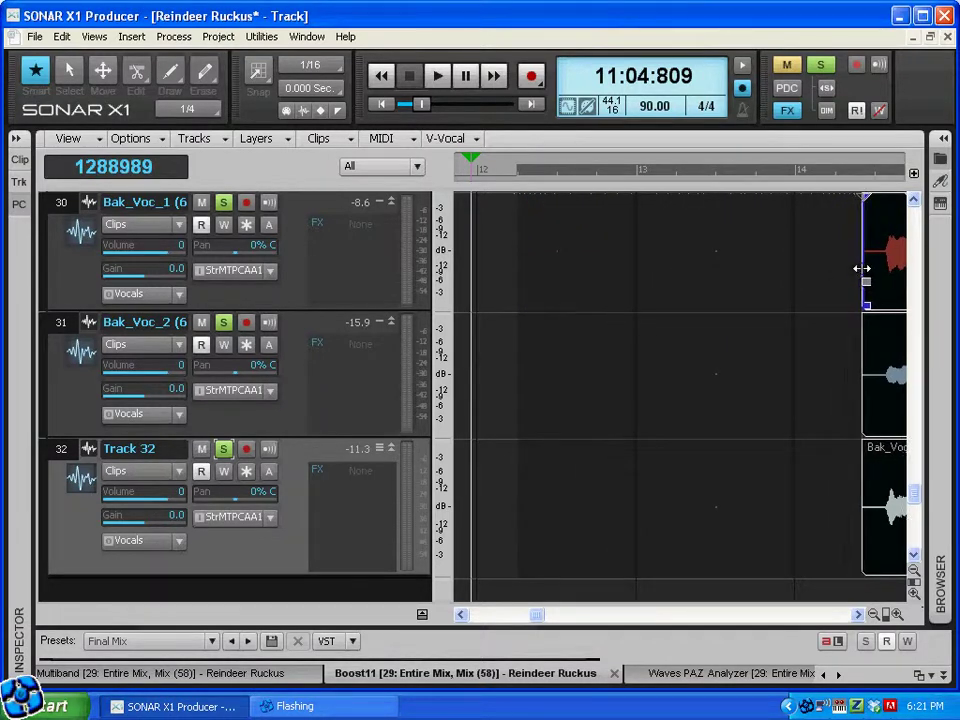
Add a fade-in to the start of all three backing-vocal clips
click(858, 614)
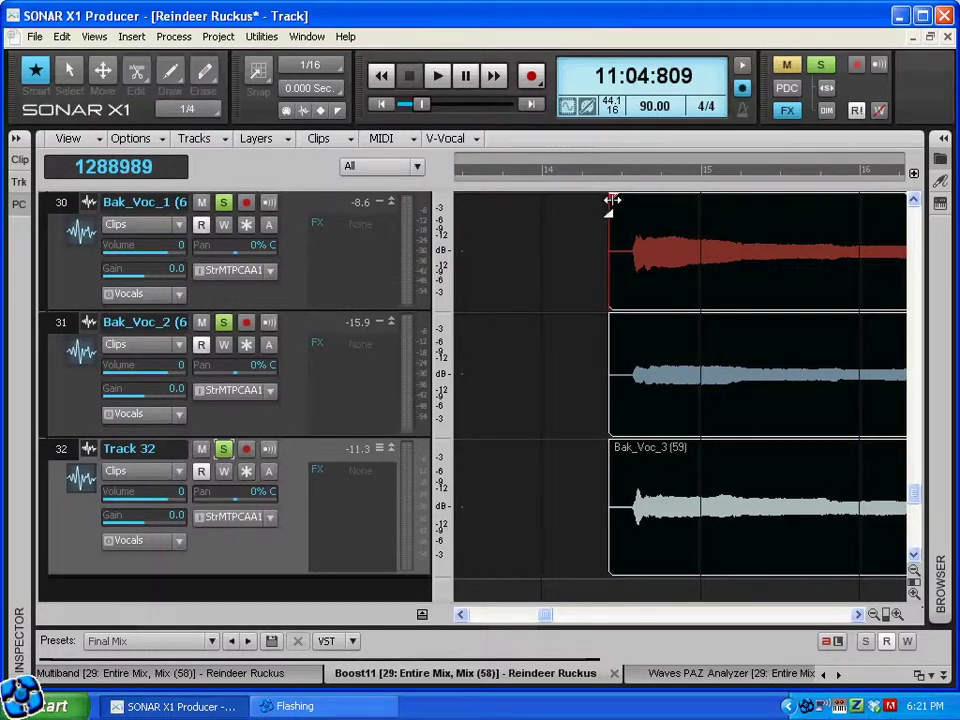
drag(612, 200, 628, 193)
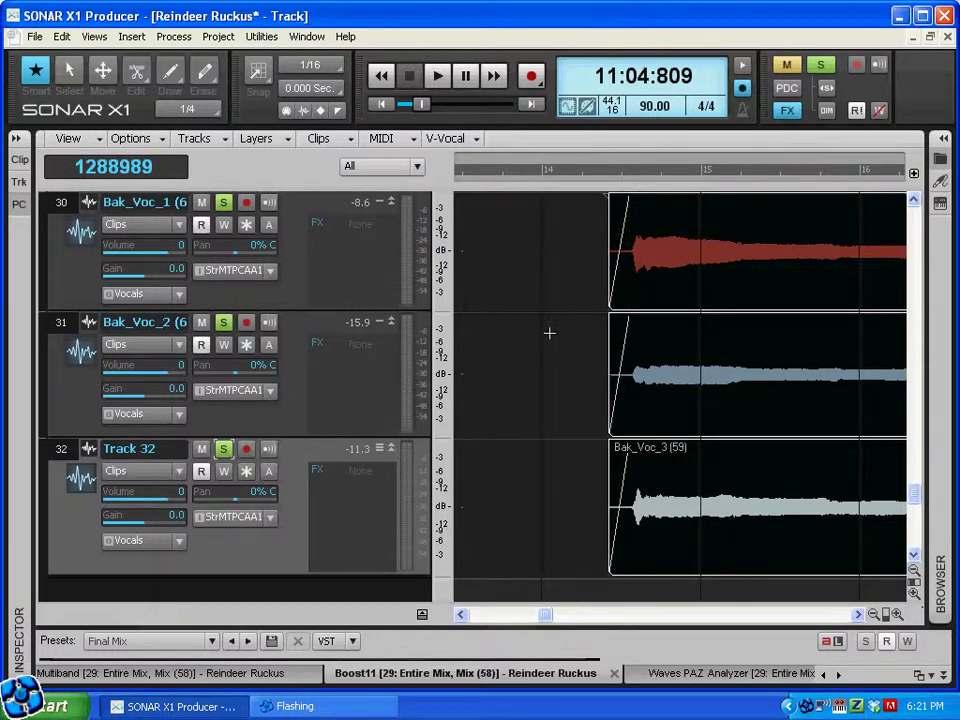
drag(549, 616, 563, 620)
click(594, 497)
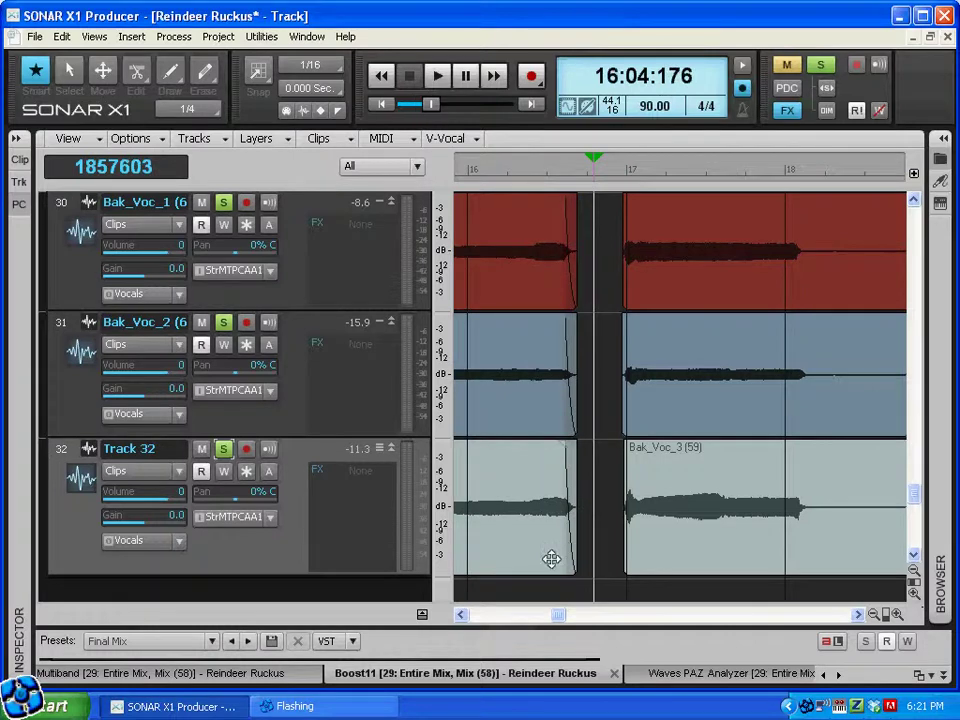